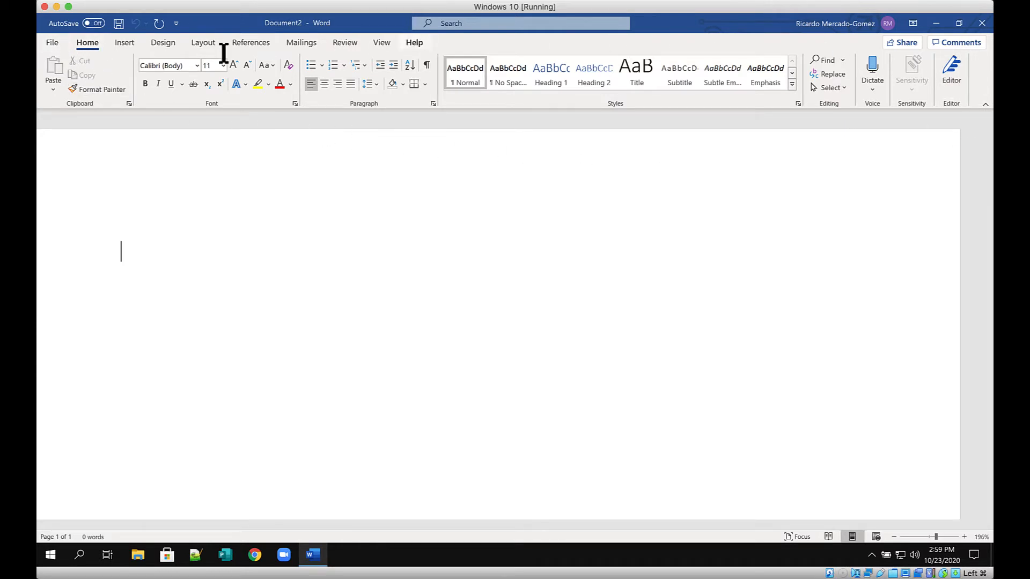
- Use the existing database Northwind.mdb from the shared Downloads (Z:) drive as the mail merge recipient source
click(298, 40)
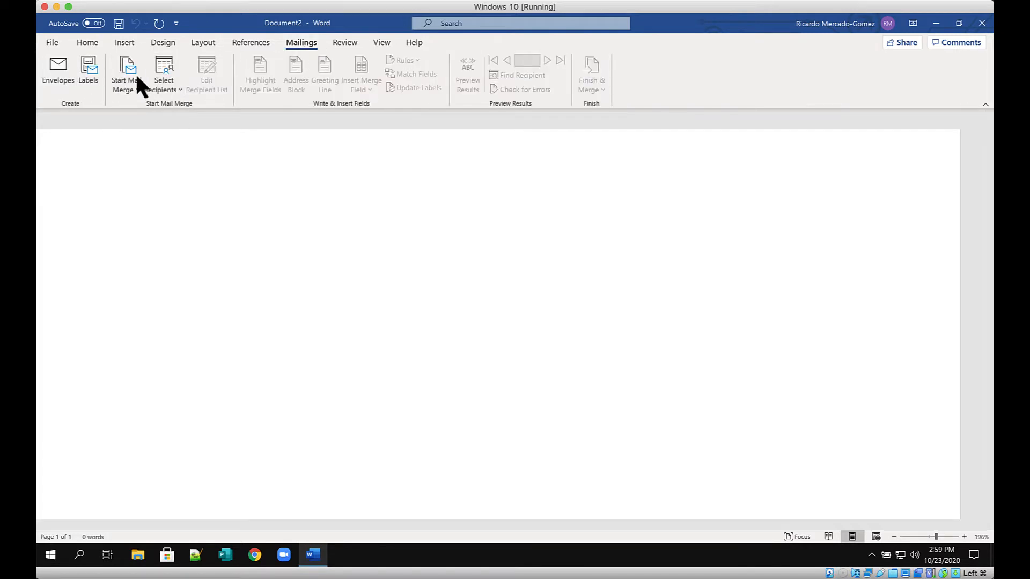
click(179, 96)
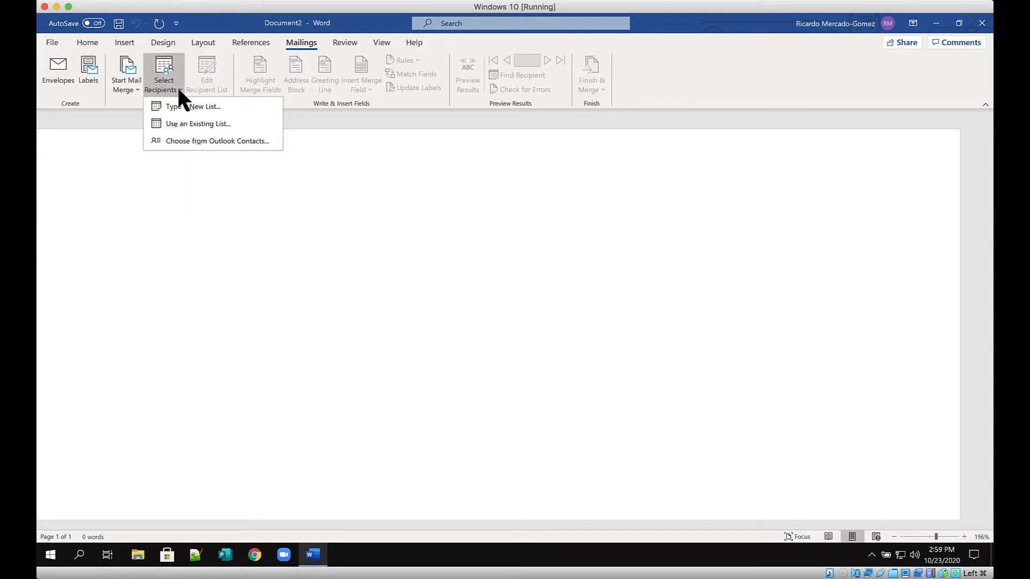
click(187, 124)
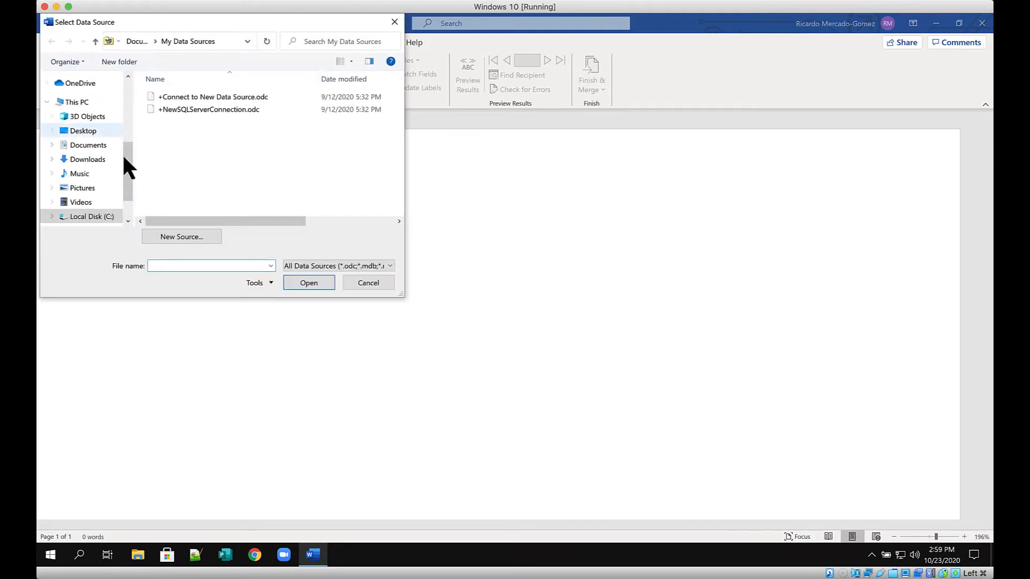
scroll(124, 185, down, 1)
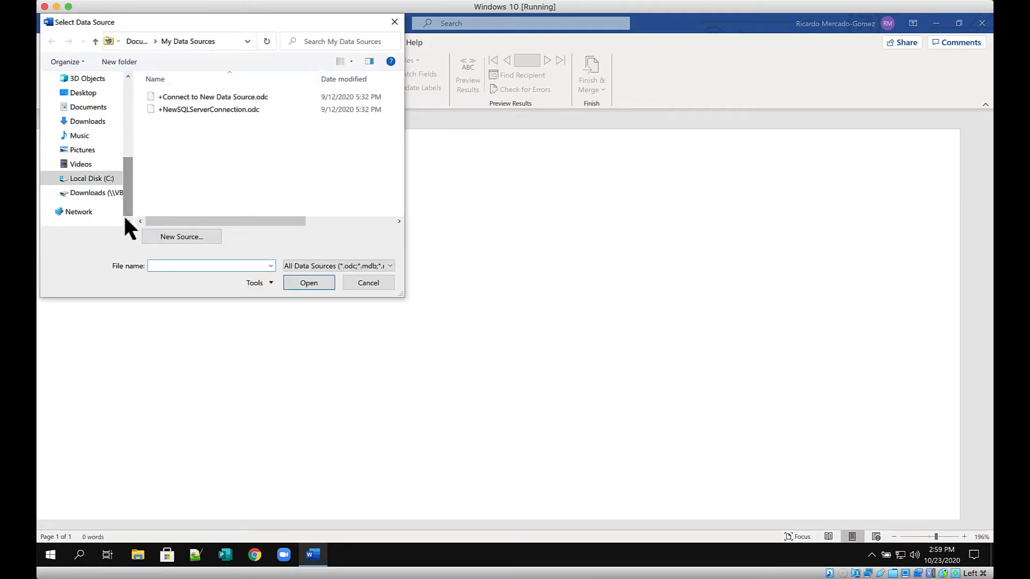
click(95, 194)
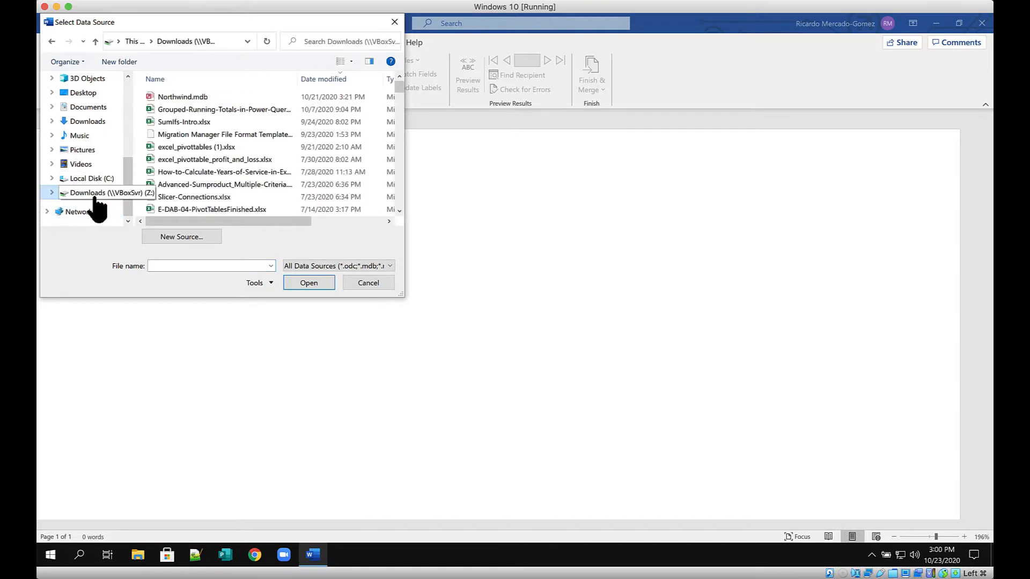
click(176, 98)
click(167, 120)
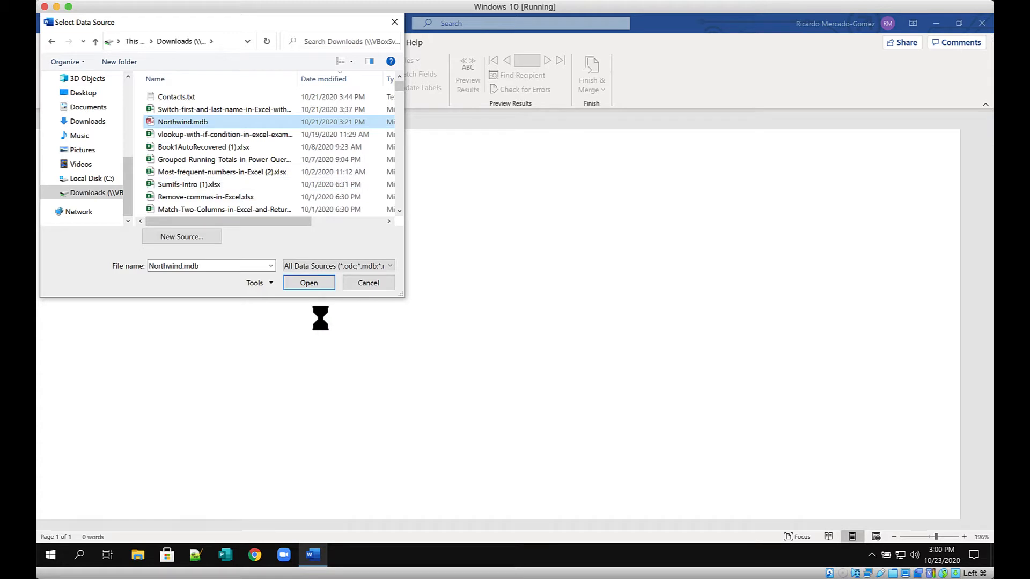
click(308, 282)
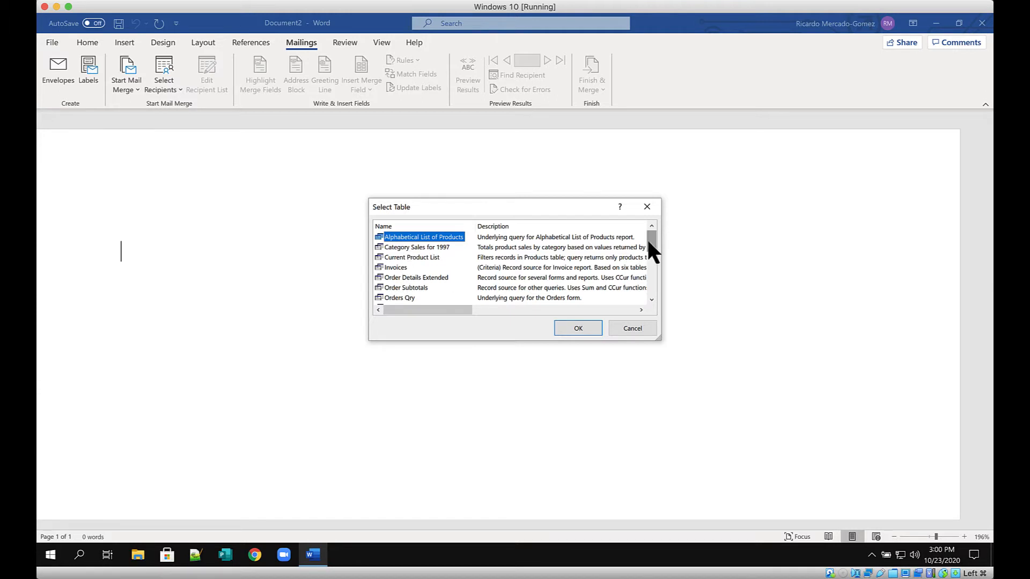
- Choose the Customers table as the recipient list
drag(647, 239, 648, 284)
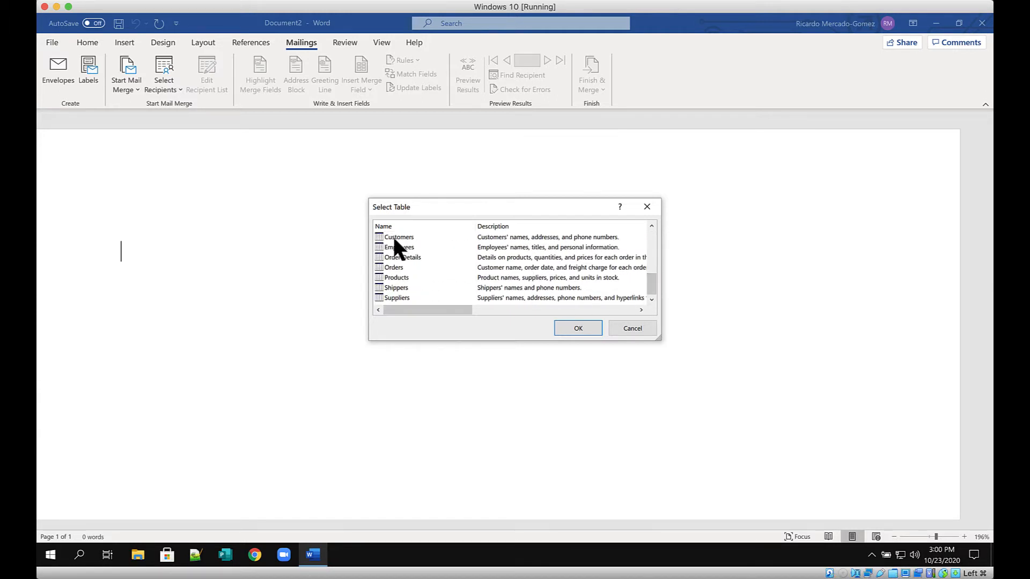
click(569, 329)
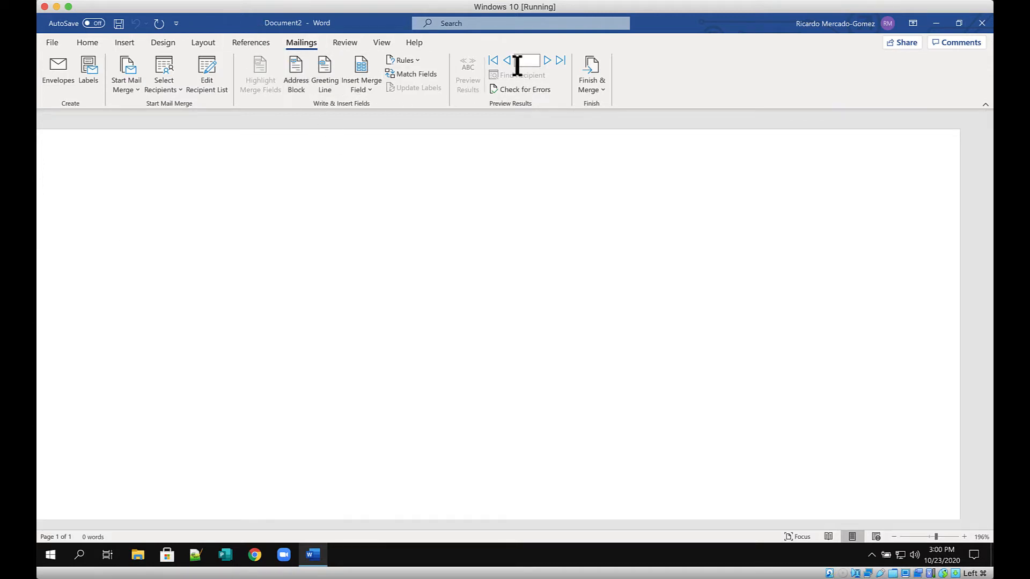
click(559, 60)
click(130, 71)
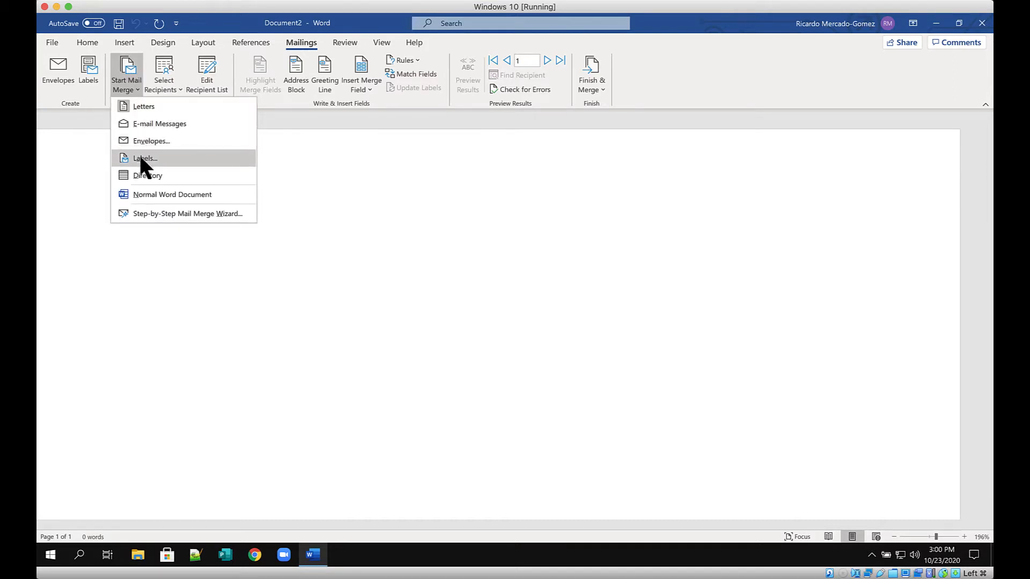
click(88, 190)
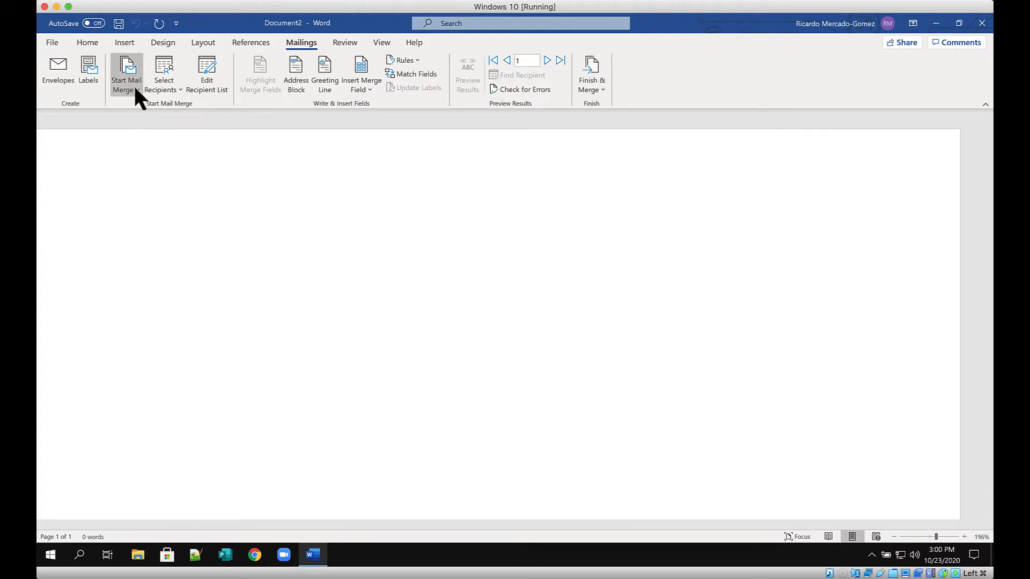
click(133, 90)
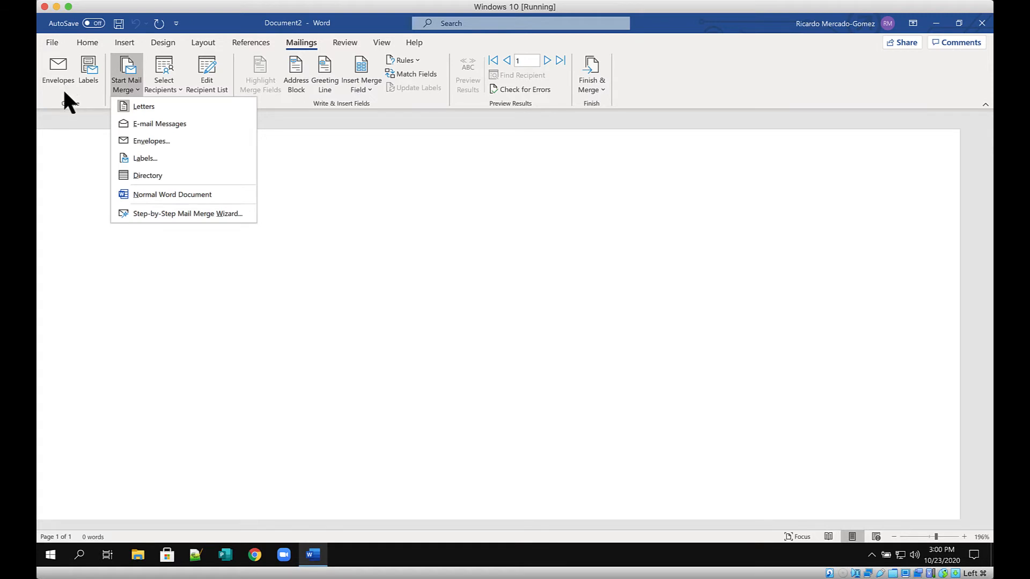
click(44, 93)
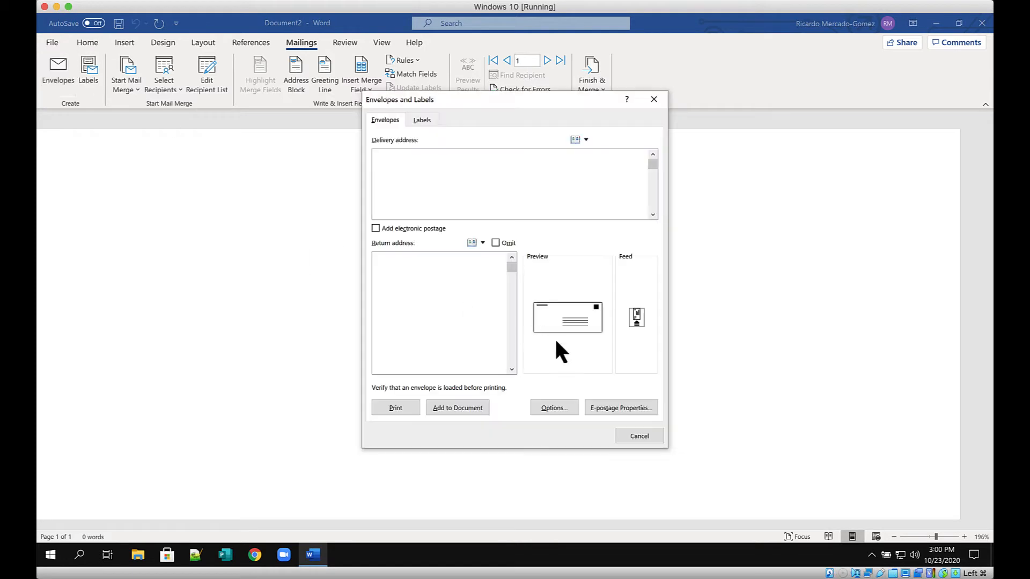
click(646, 432)
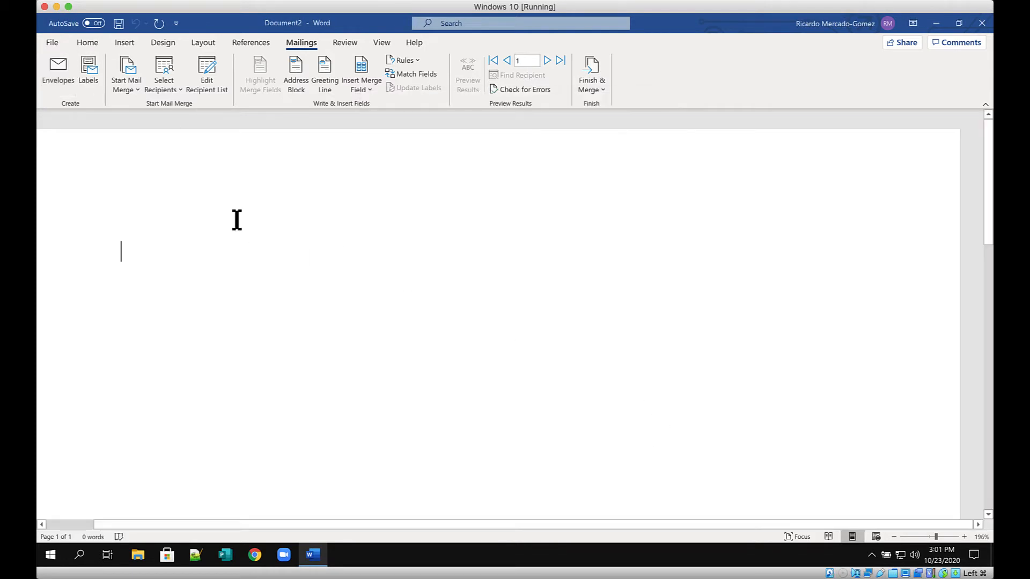
- Start a mail merge for labels and set the label vendor to Avery US Letter
click(137, 90)
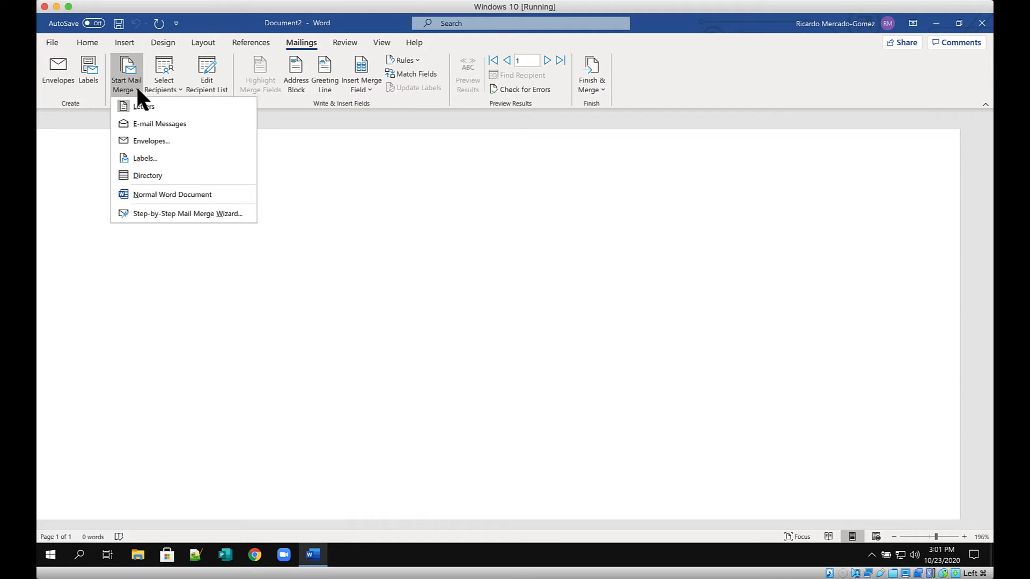
click(146, 159)
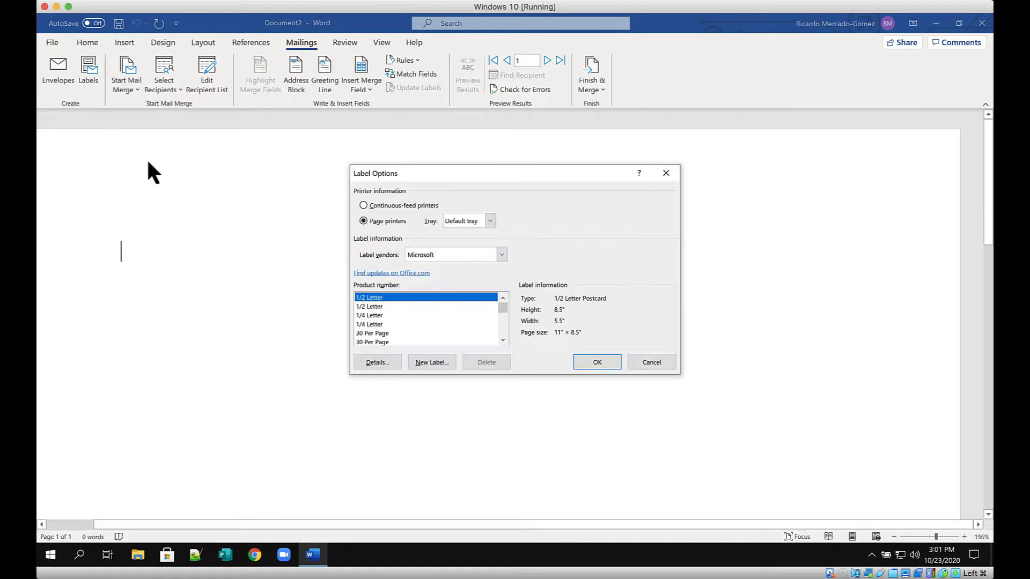
click(502, 253)
mouse_move(503, 278)
mouse_down()
mouse_move(500, 298)
mouse_move(497, 290)
mouse_up()
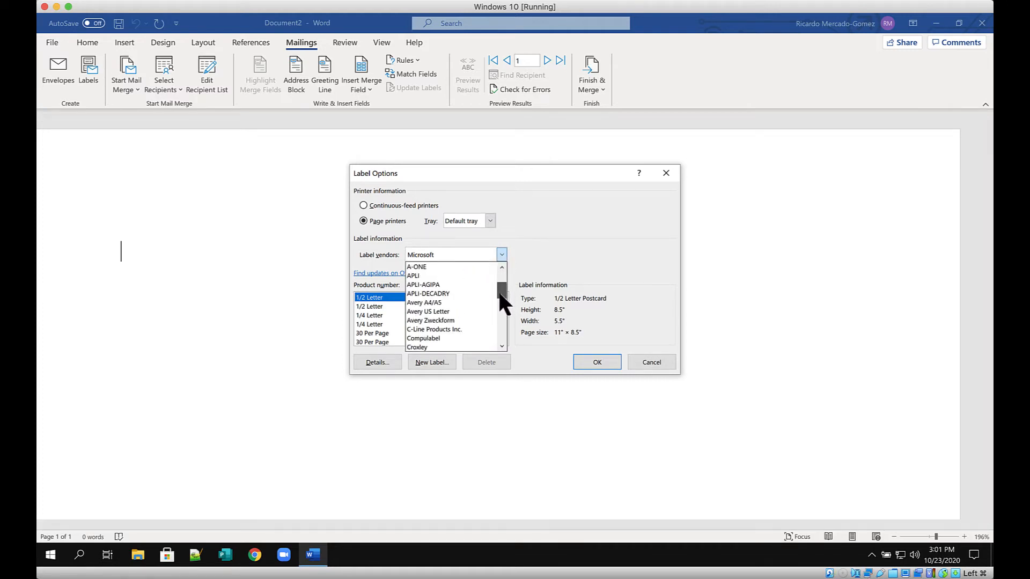
click(420, 312)
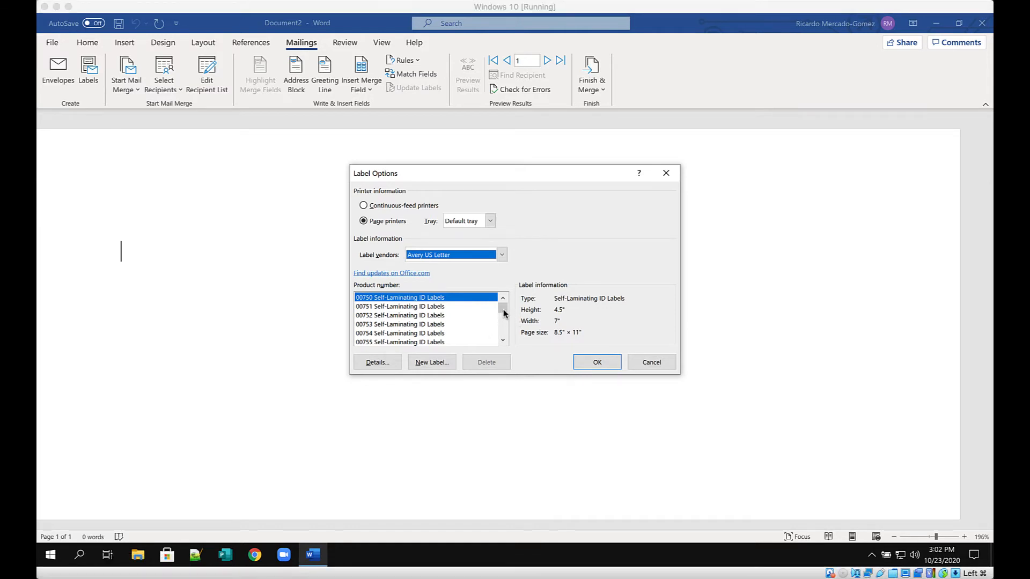
drag(502, 307, 501, 323)
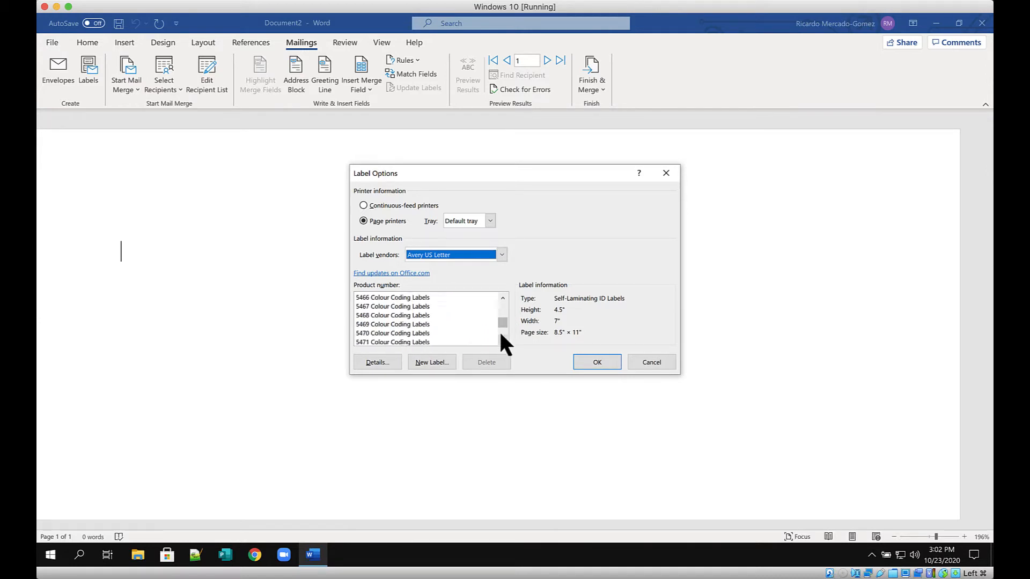
click(499, 254)
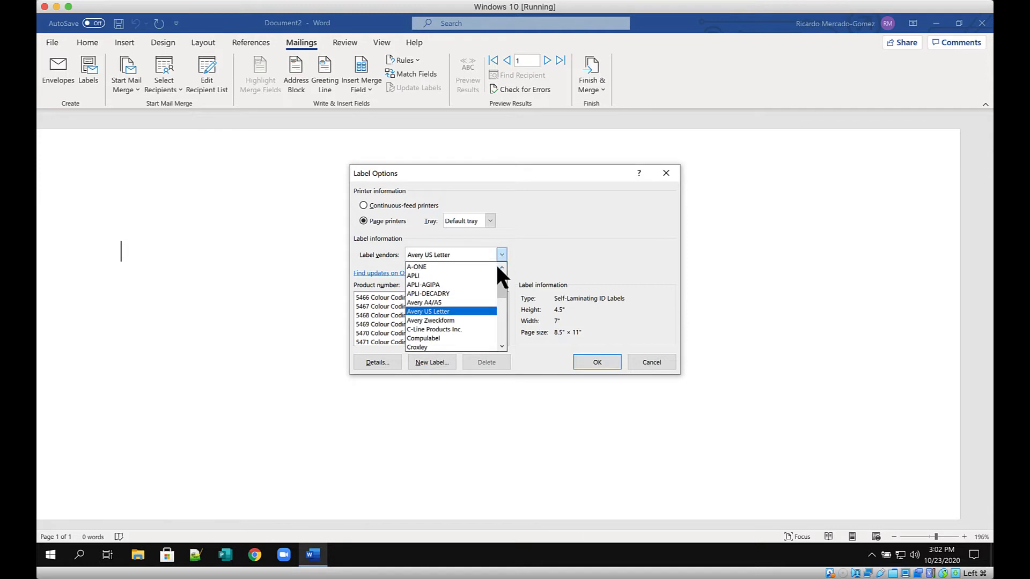
click(426, 311)
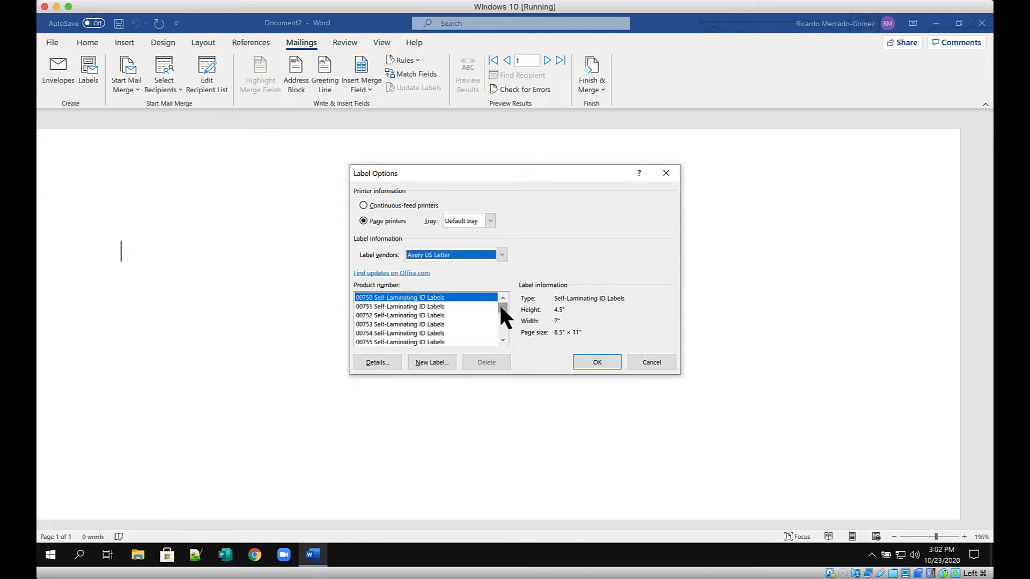
- Choose product number 8160 Address Labels and apply the label layout to the document
drag(500, 306, 503, 323)
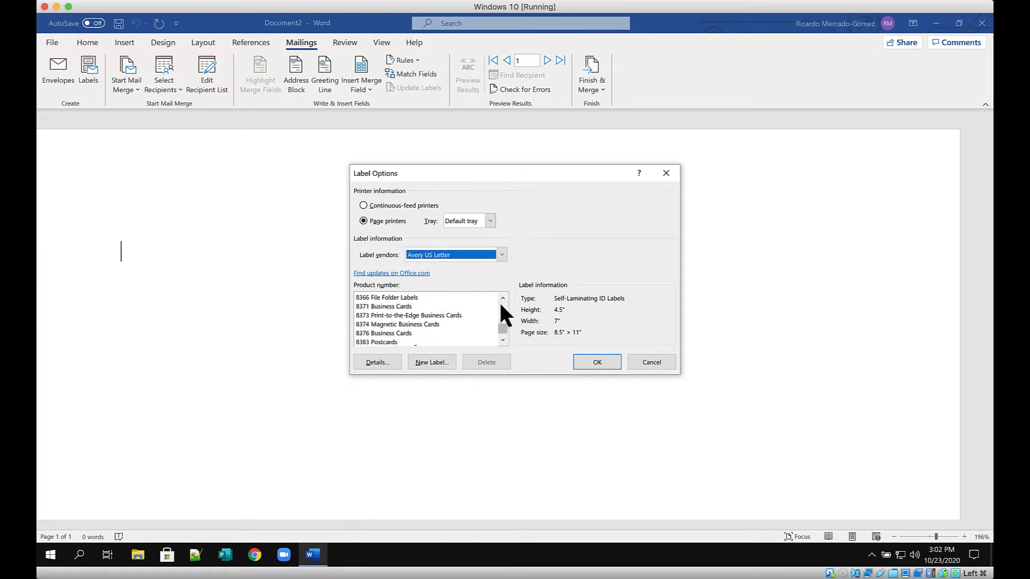
click(502, 299)
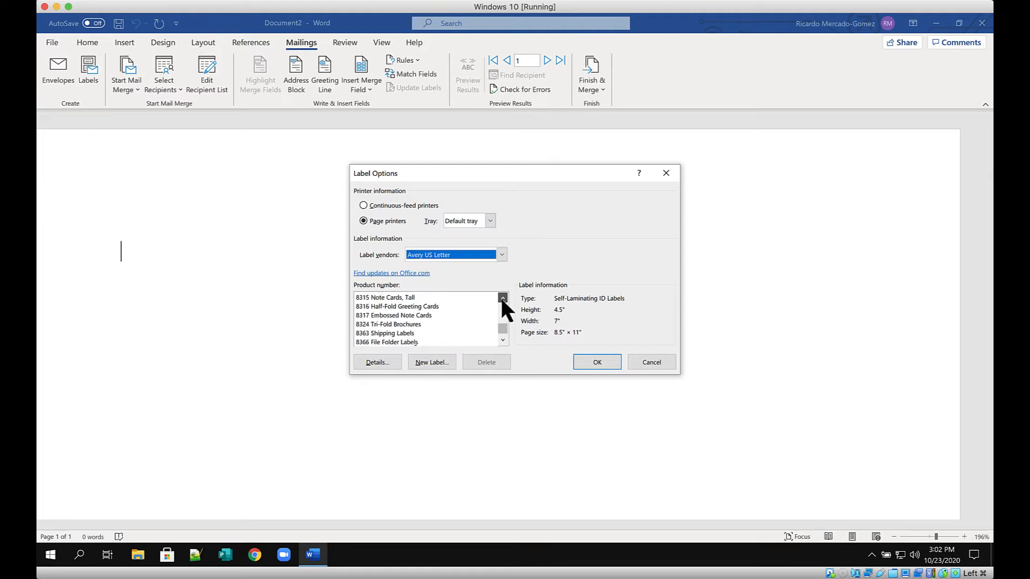
click(502, 298)
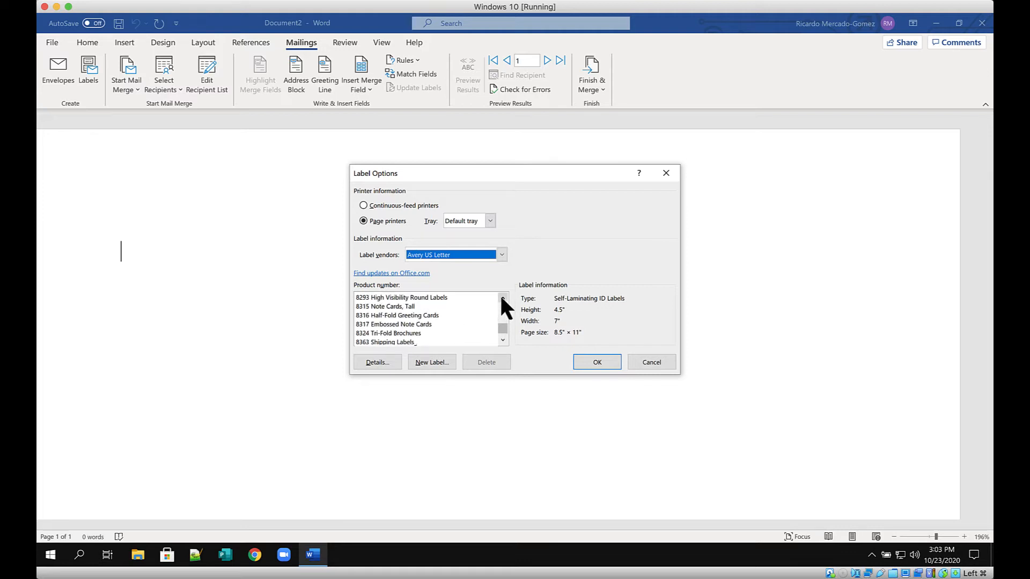
click(502, 298)
click(502, 298)
click(502, 299)
click(502, 298)
click(502, 298)
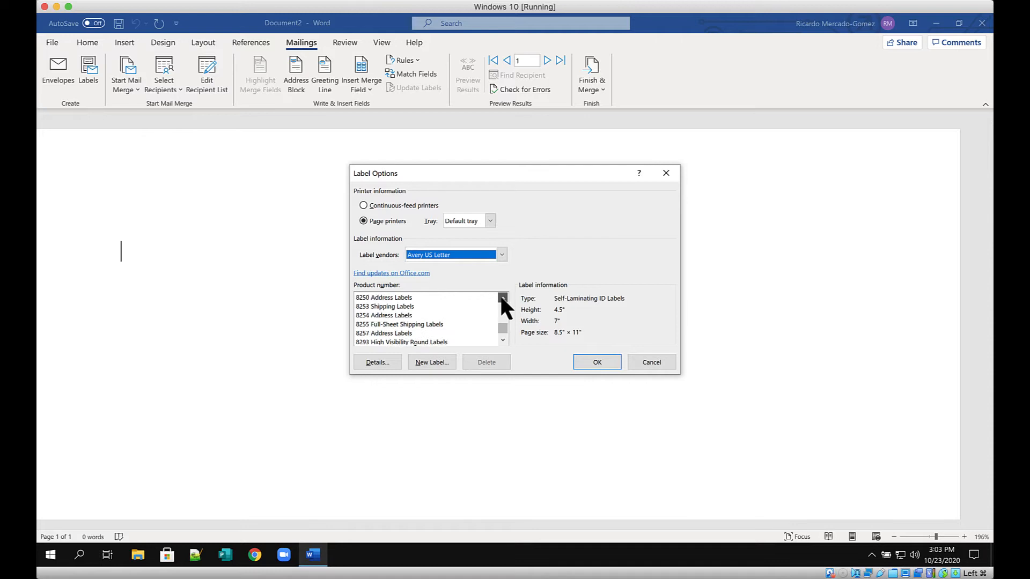
click(502, 298)
click(502, 298)
click(502, 298)
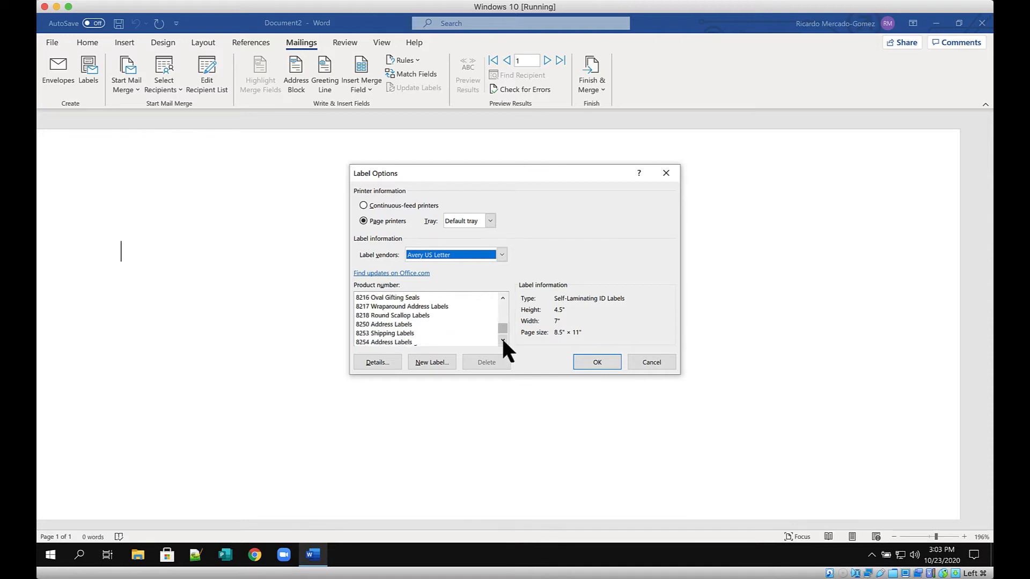
click(503, 297)
click(503, 297)
click(502, 297)
click(502, 298)
click(502, 298)
click(503, 298)
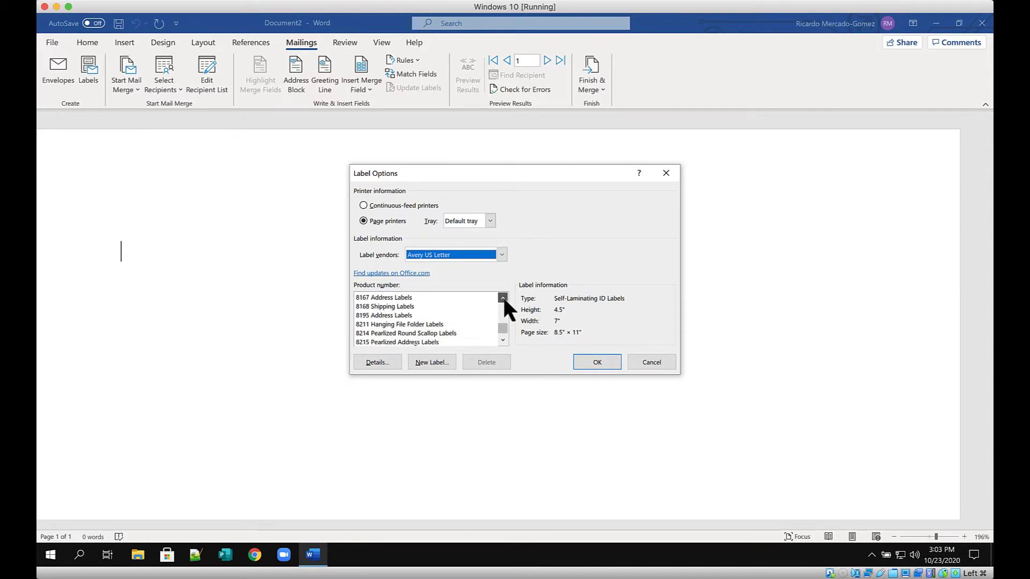
click(502, 298)
click(502, 297)
click(502, 297)
click(502, 298)
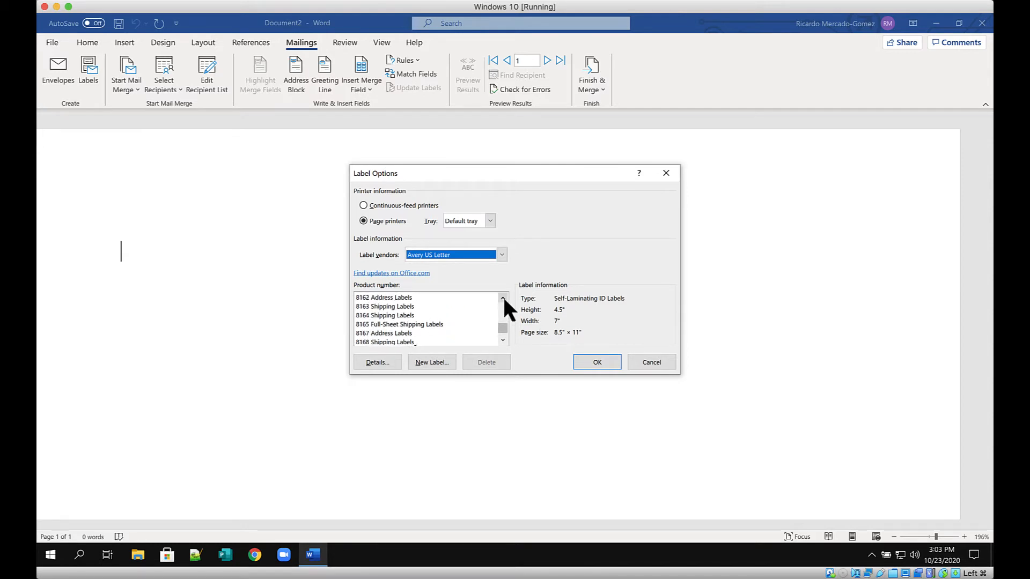
click(502, 298)
click(503, 297)
click(502, 298)
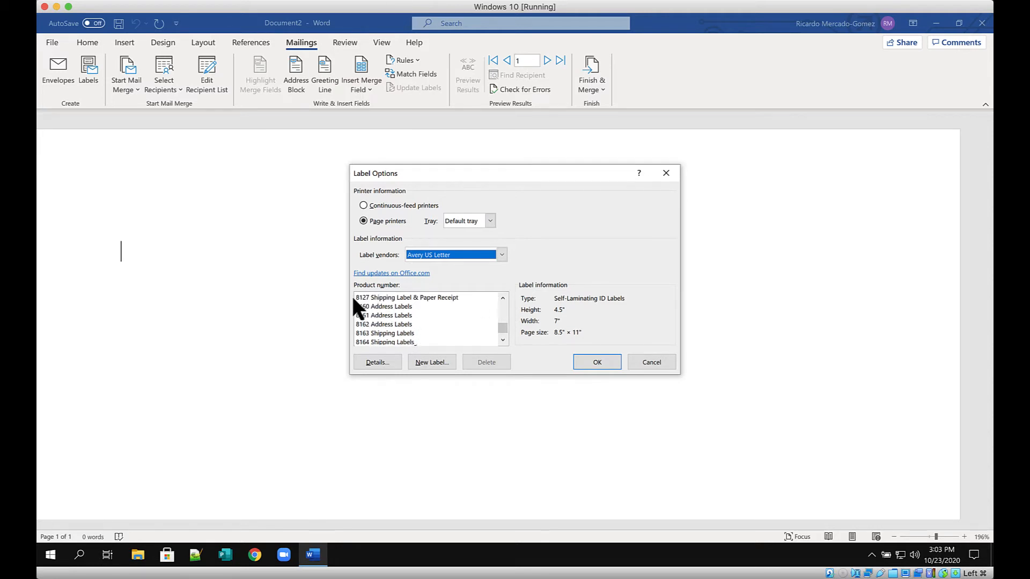
click(362, 305)
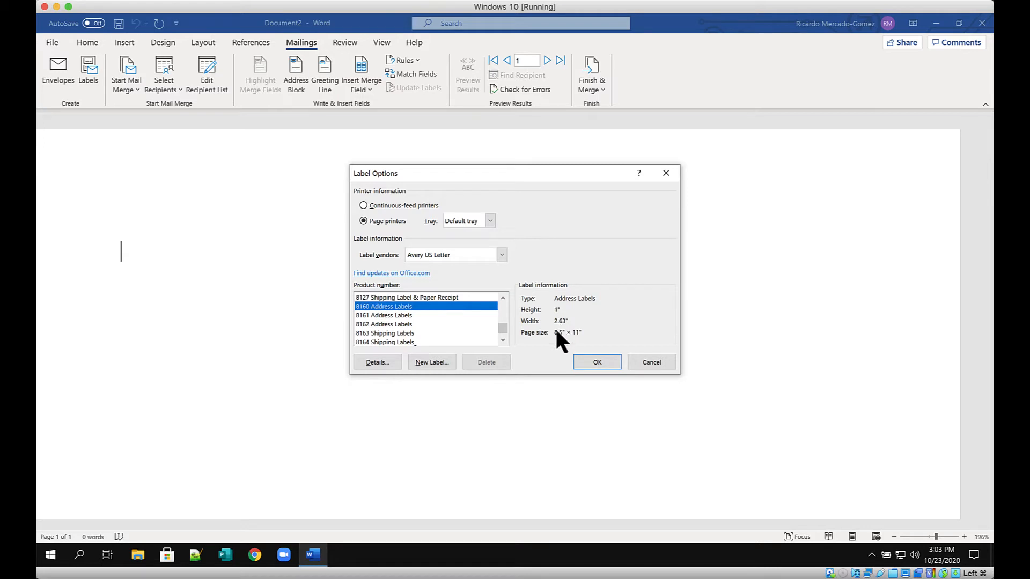
click(592, 364)
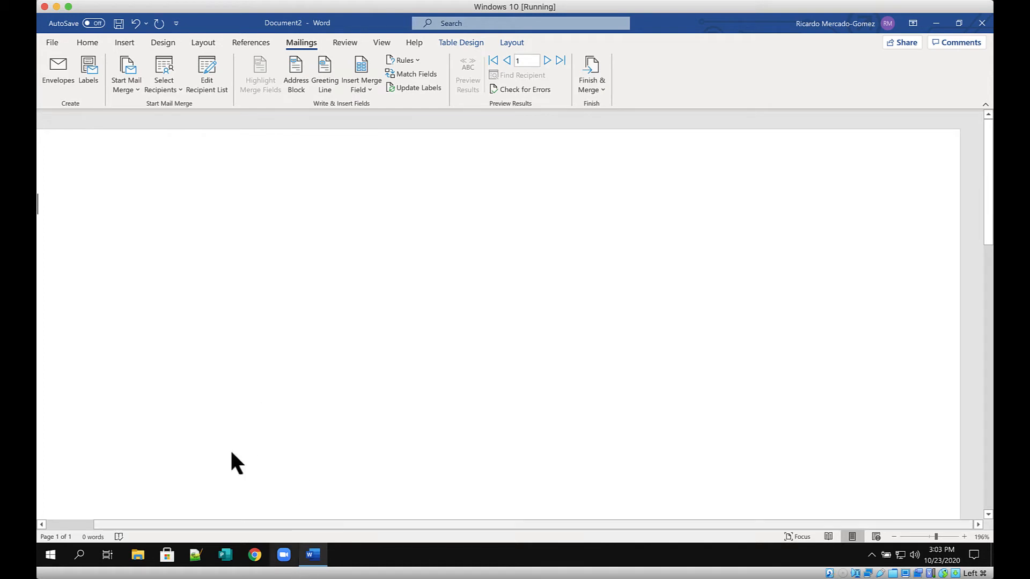
- Apply all borders to the entire label table so each label cell is outlined
drag(279, 524, 138, 526)
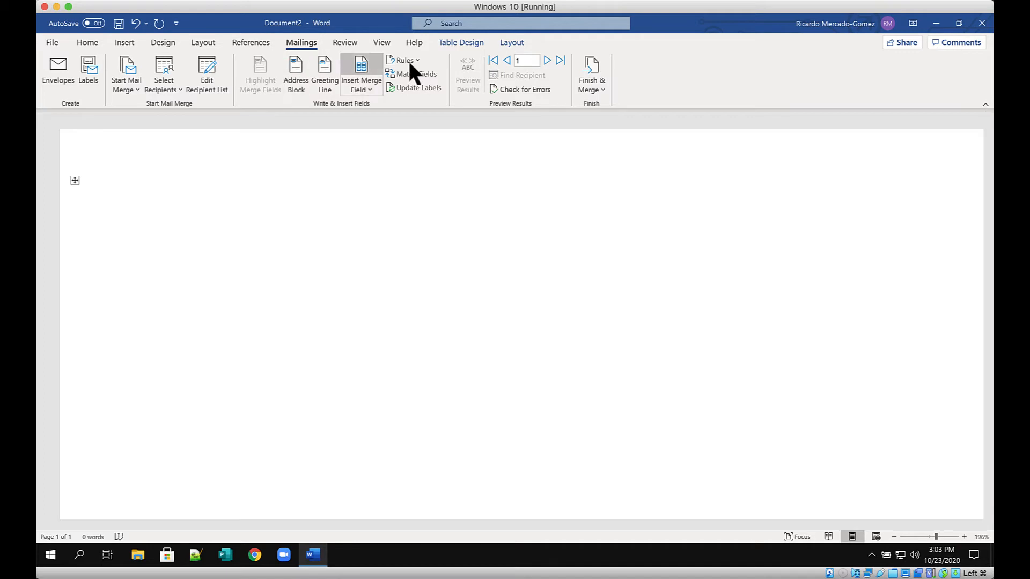
click(75, 181)
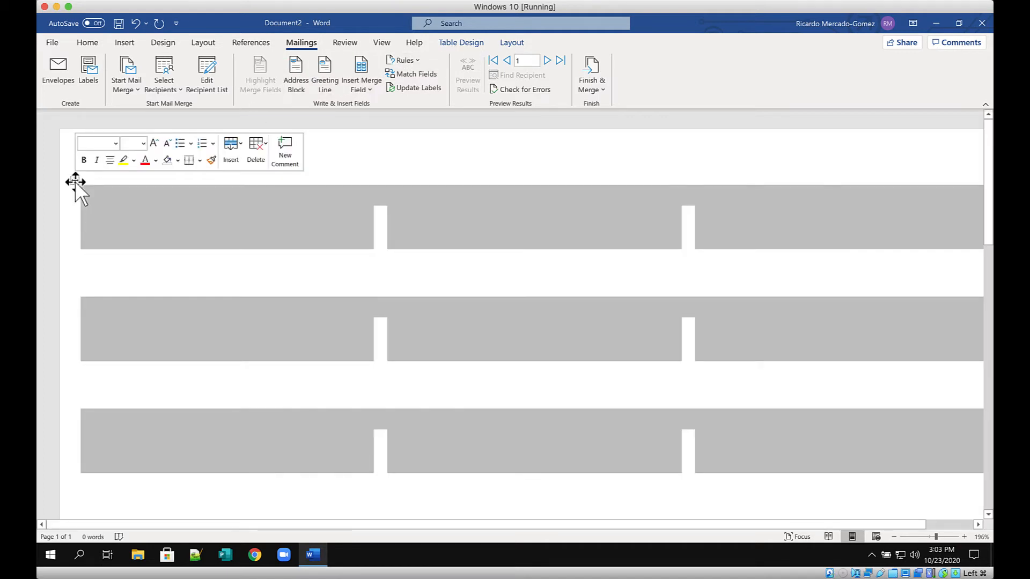
click(460, 43)
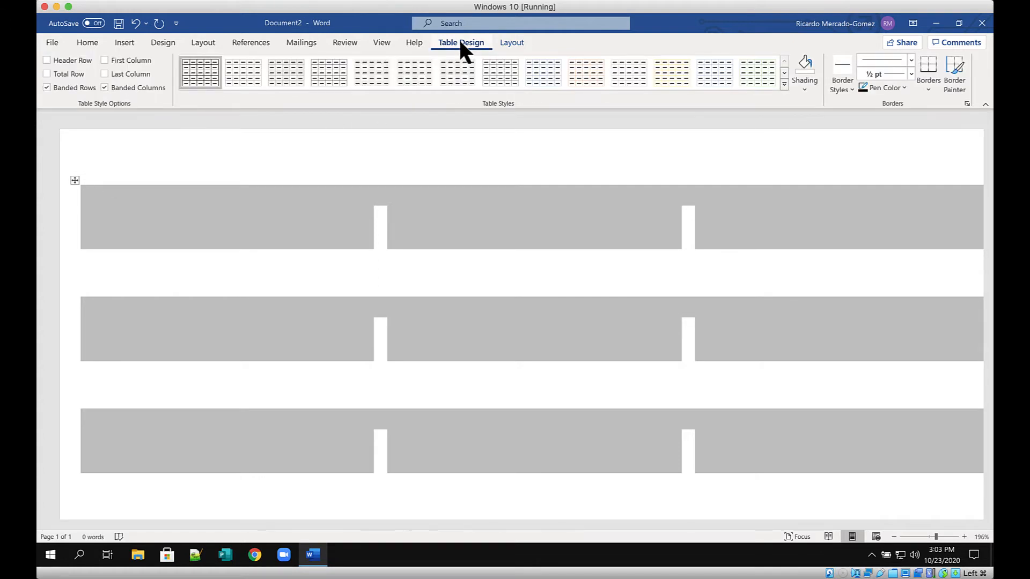
click(929, 90)
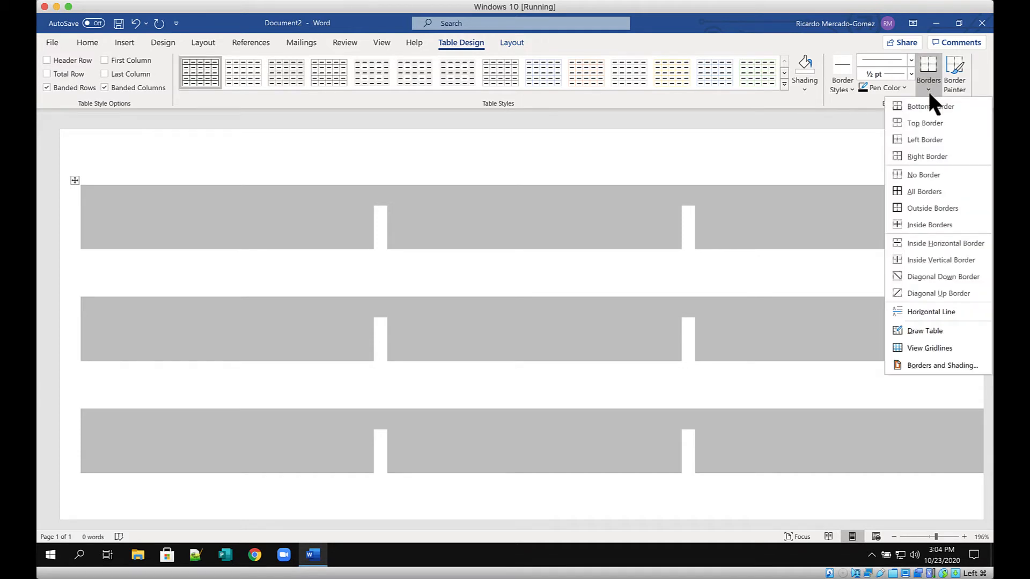
click(928, 191)
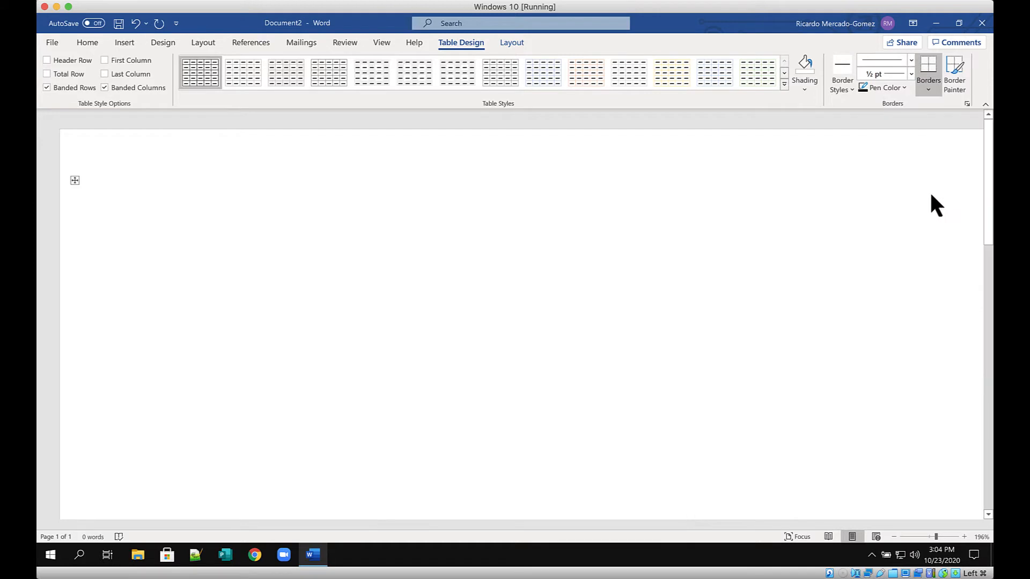
click(894, 536)
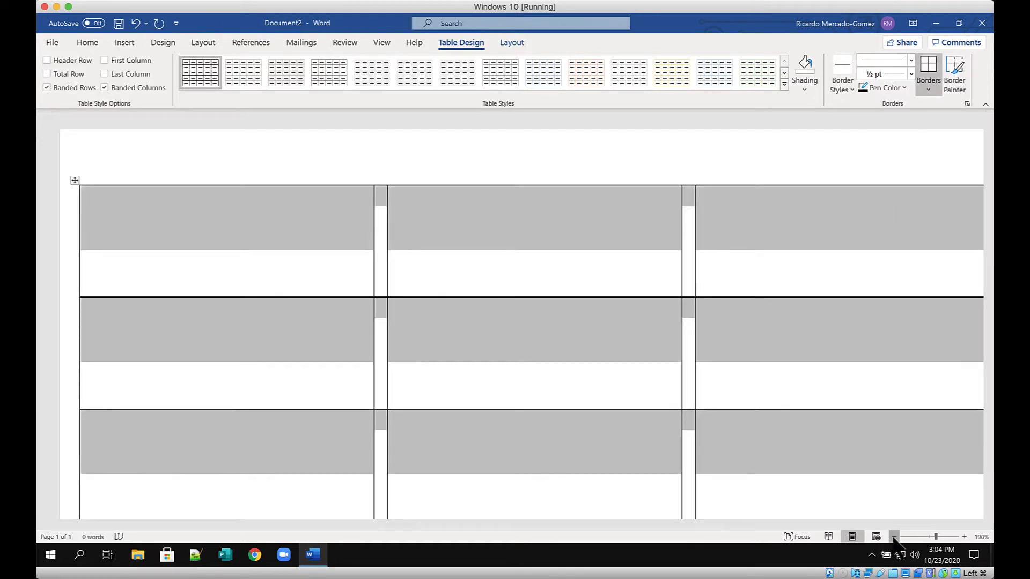
click(894, 537)
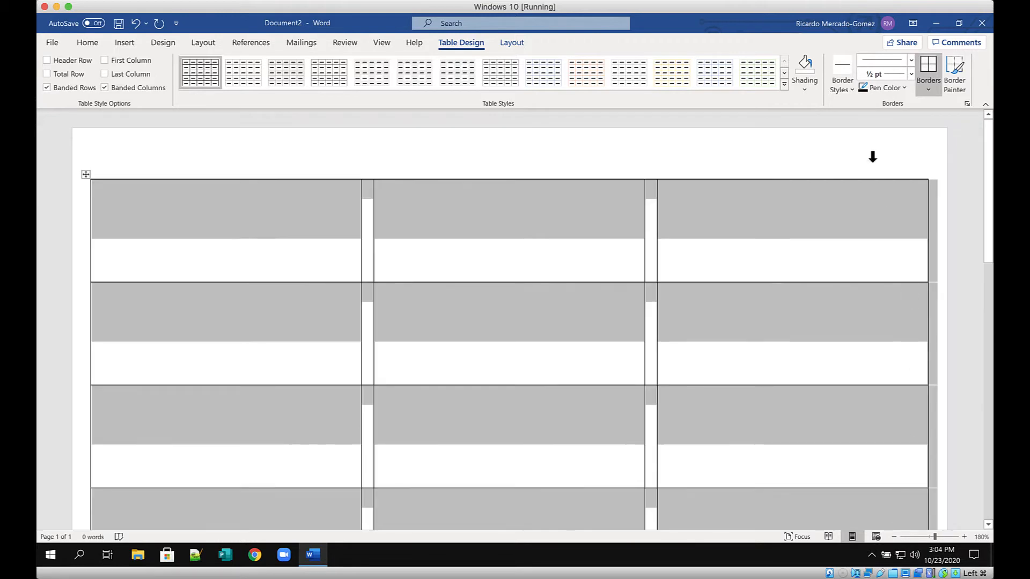
click(957, 197)
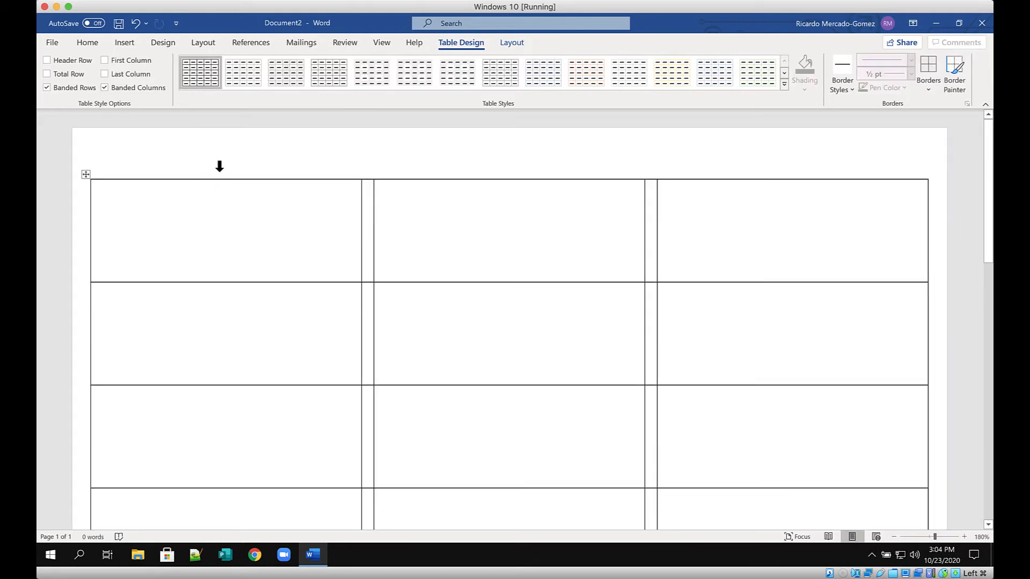
- Insert the ContactTitle and ContactName merge fields in the first label cell, and turn off the backup reminders
click(298, 43)
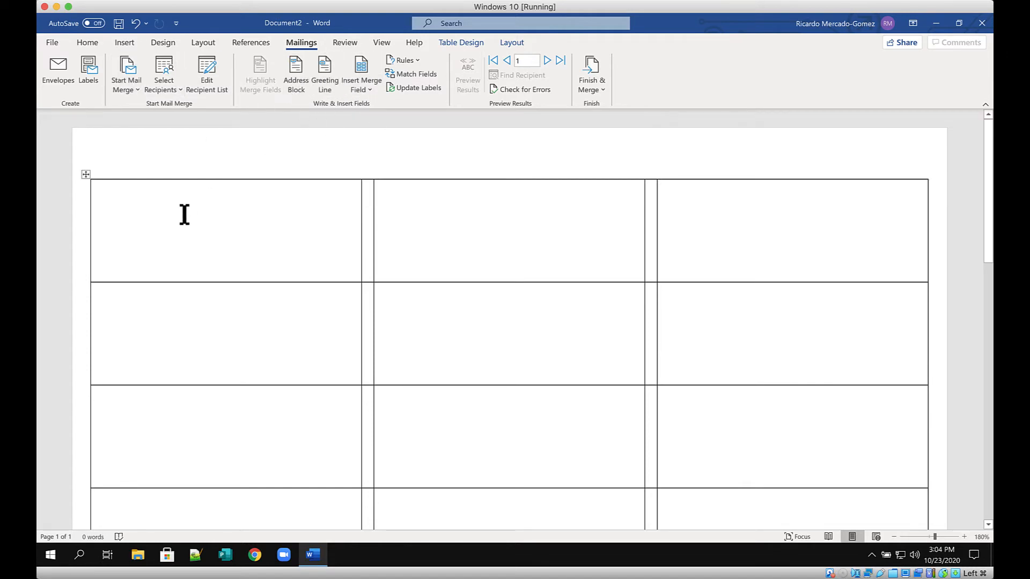
click(364, 90)
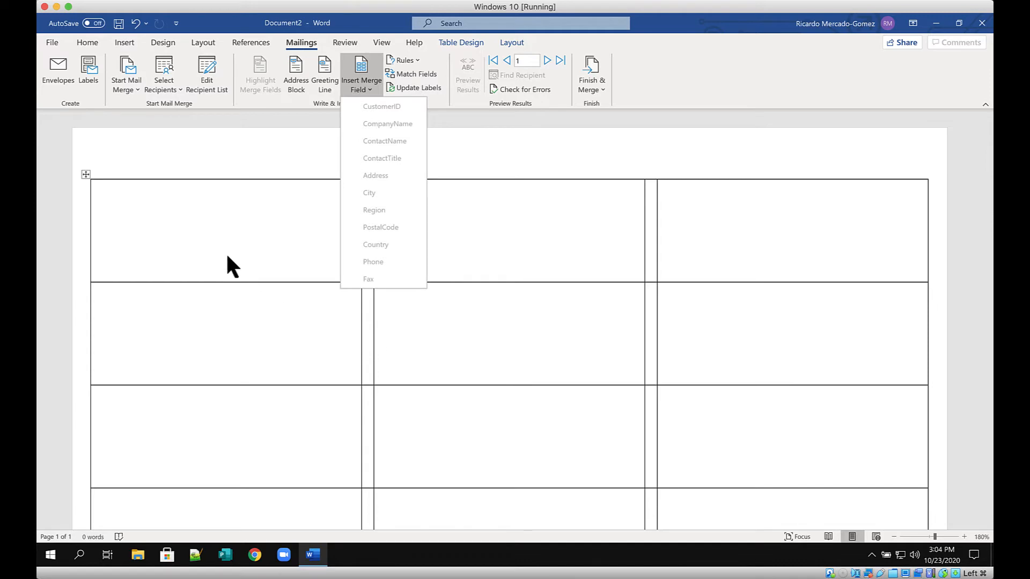
click(240, 236)
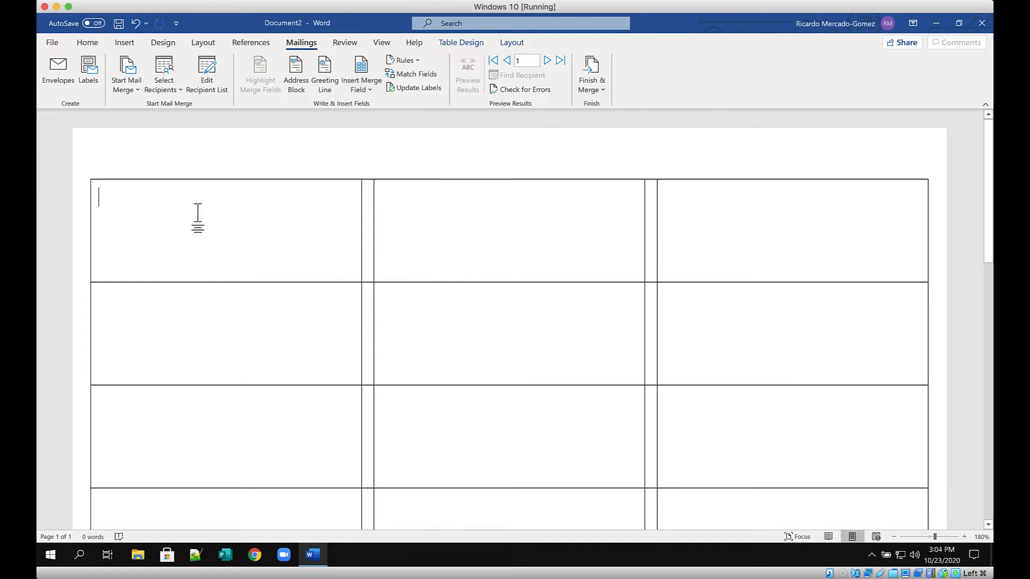
click(368, 86)
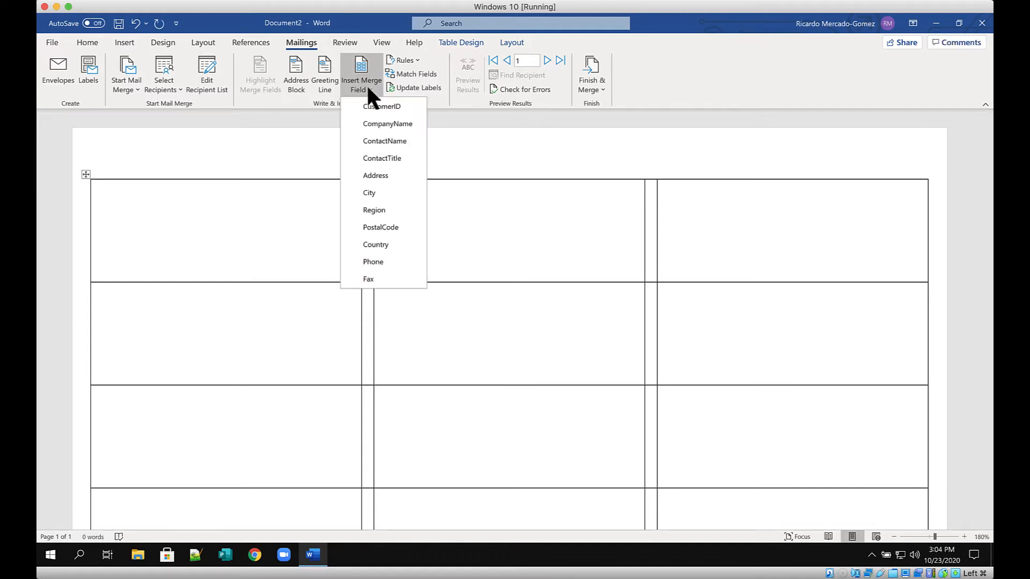
click(387, 158)
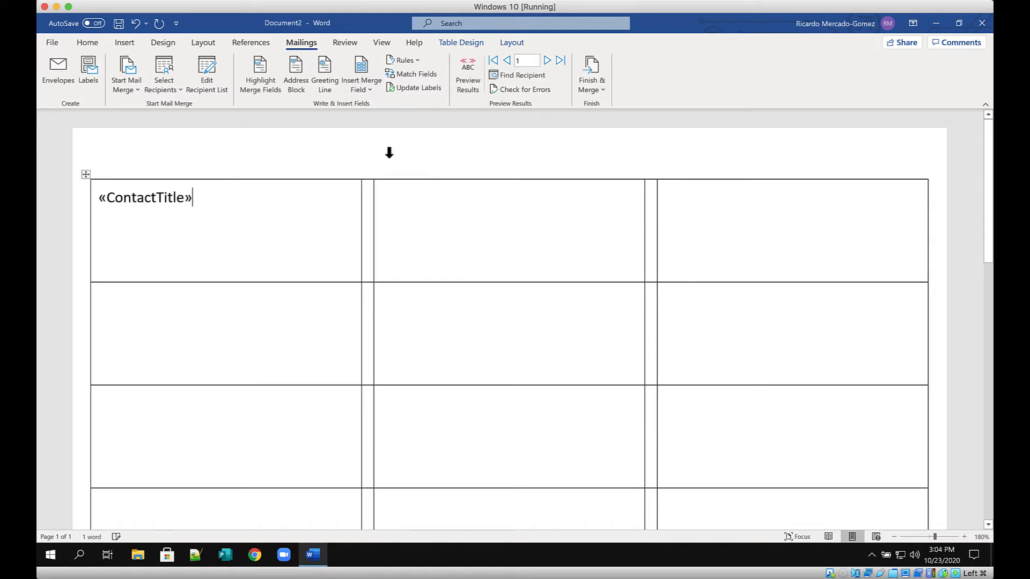
click(369, 89)
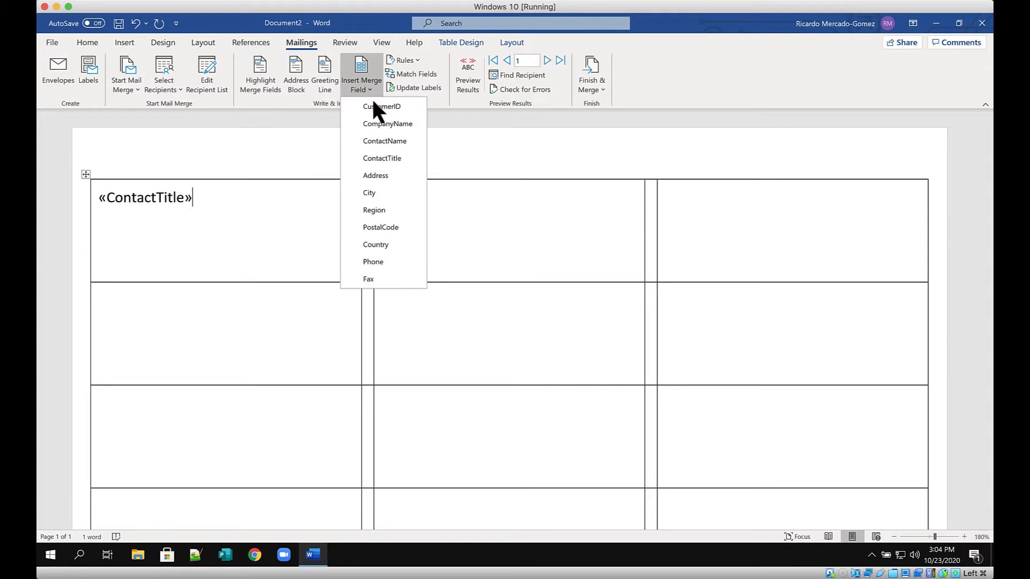
click(389, 141)
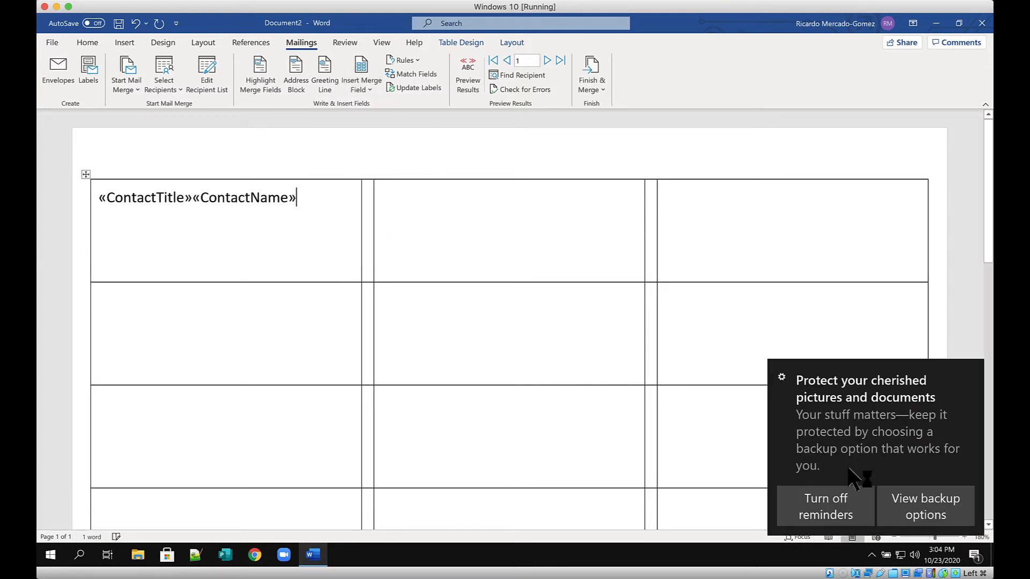
click(825, 514)
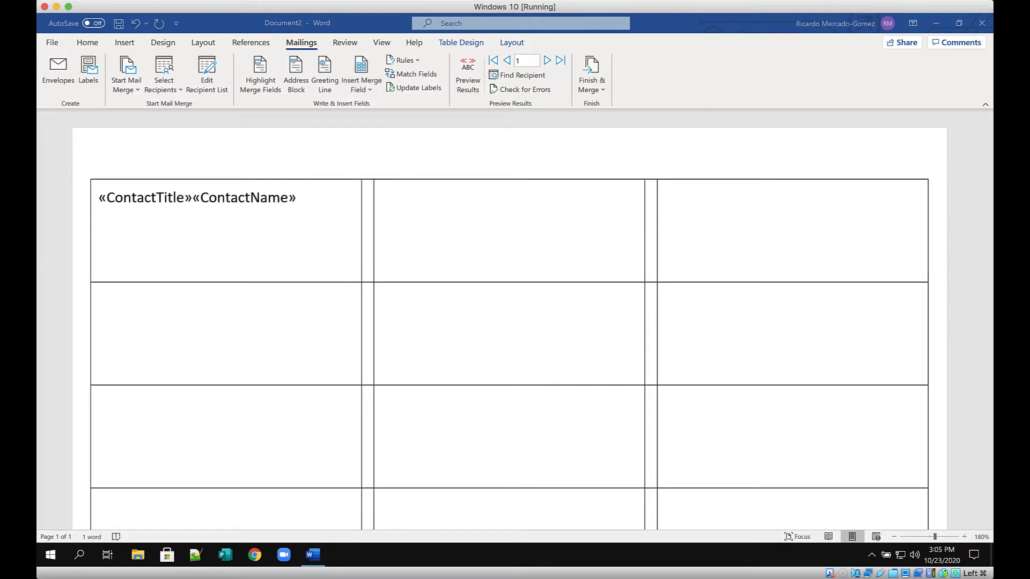
- Add the Address, City and PostalCode merge fields after ContactName in the first label
click(369, 85)
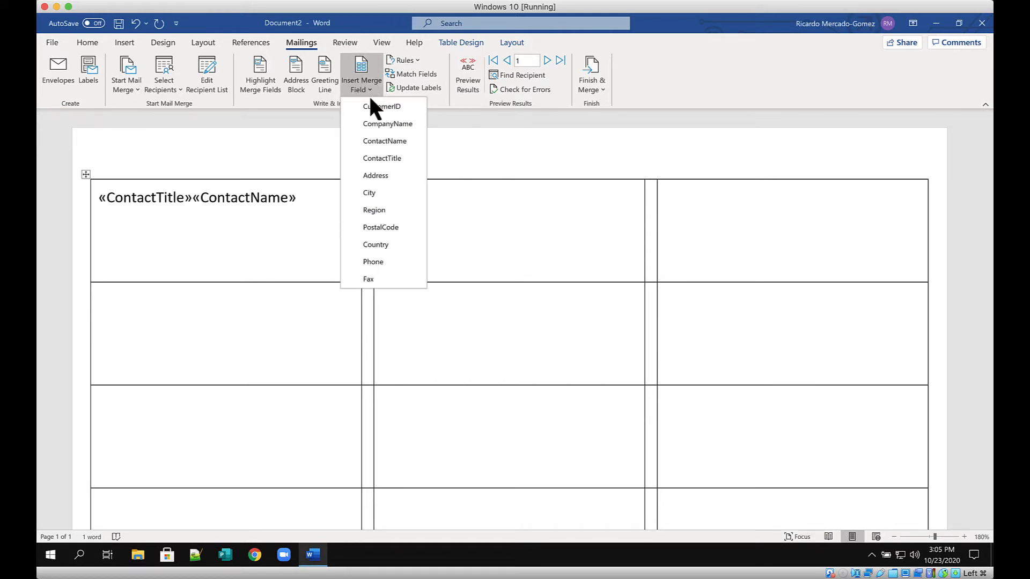
click(374, 176)
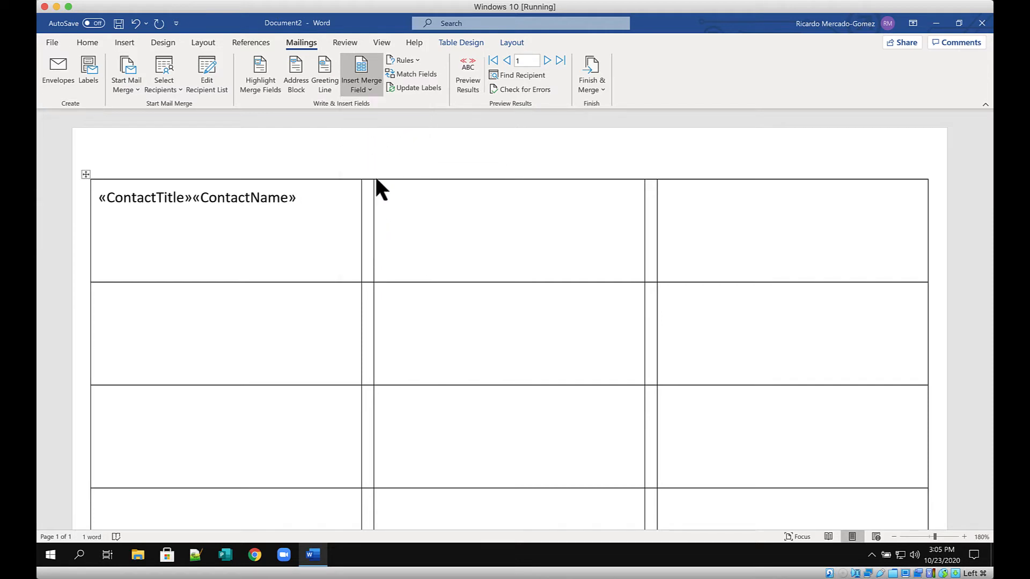
click(365, 83)
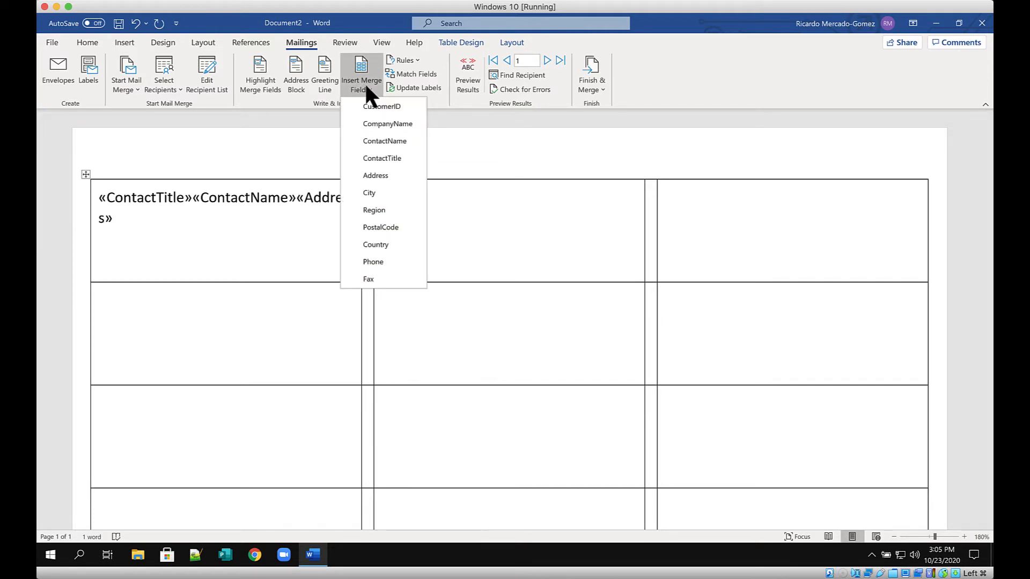
click(368, 192)
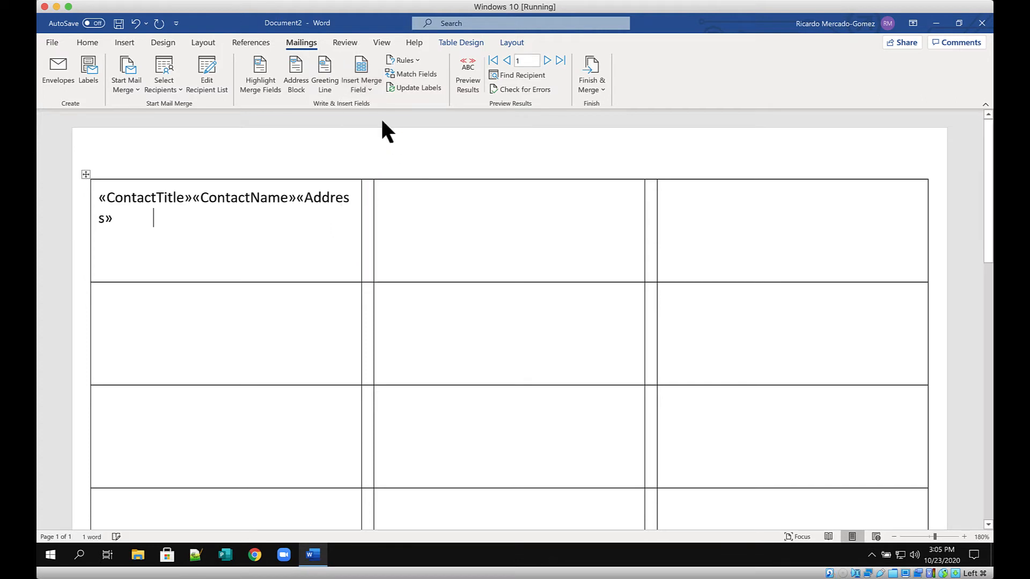
click(368, 86)
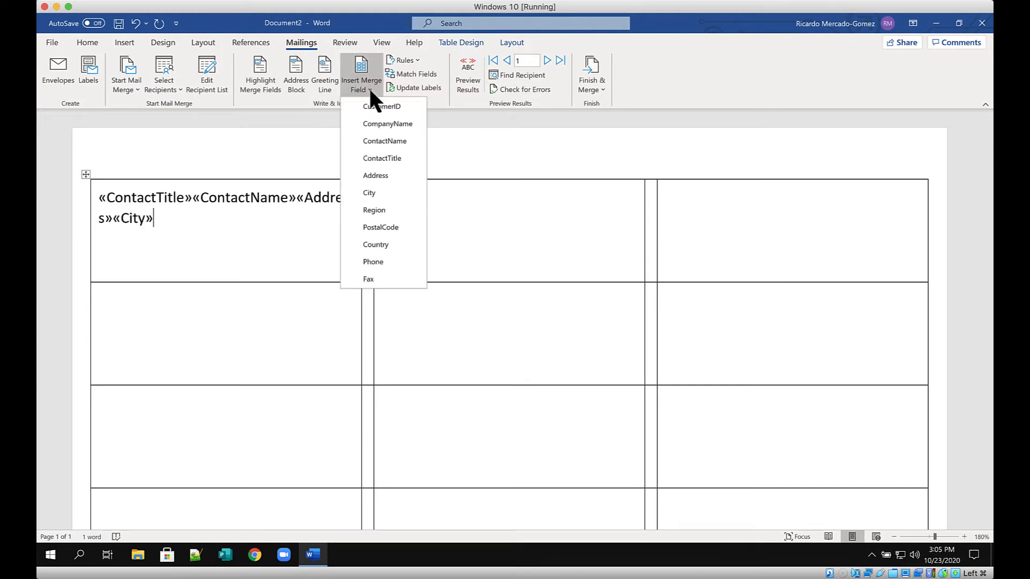
click(375, 228)
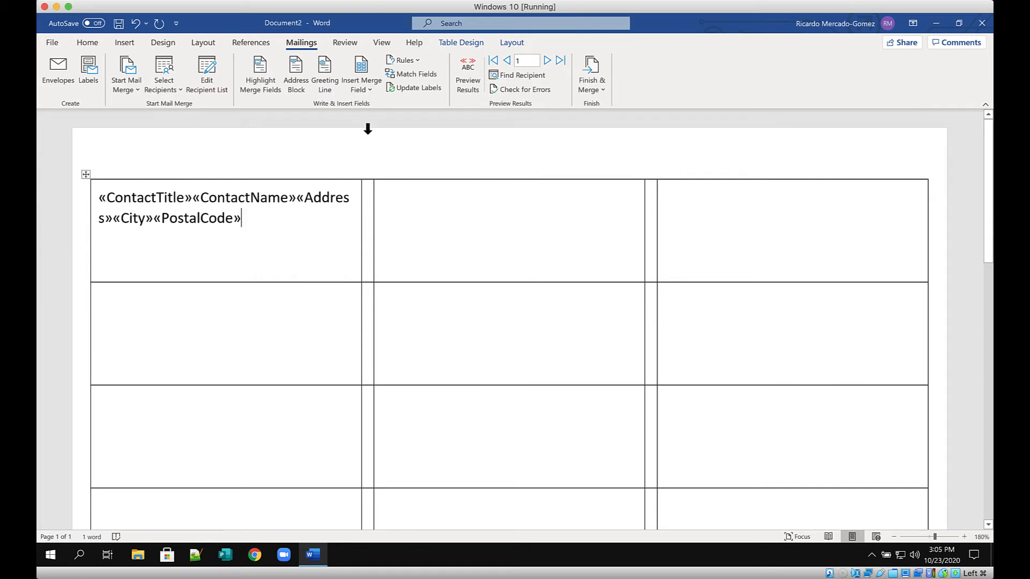
- Preview the merged label for the first two records and return to the merge field view
click(472, 81)
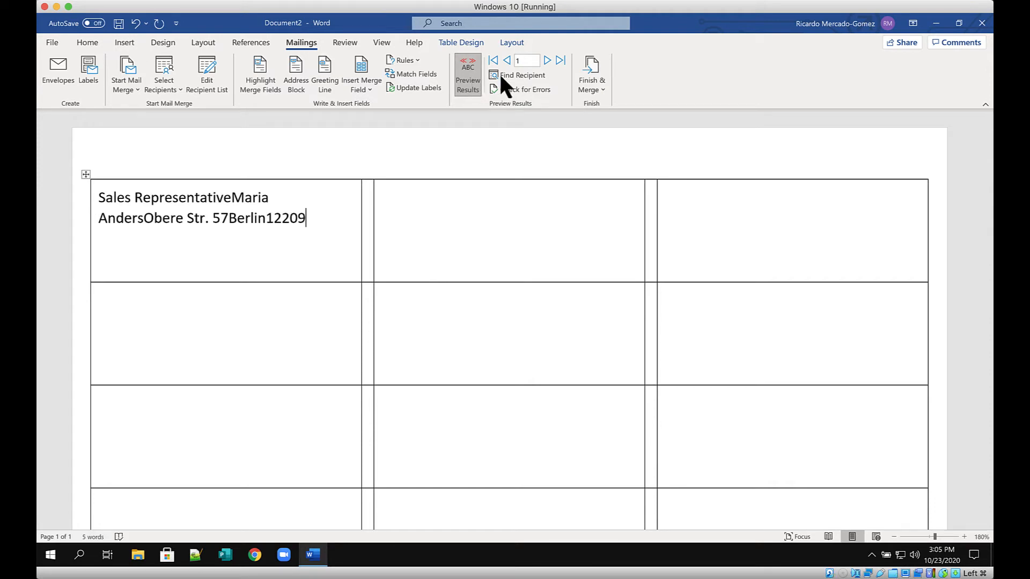
click(546, 61)
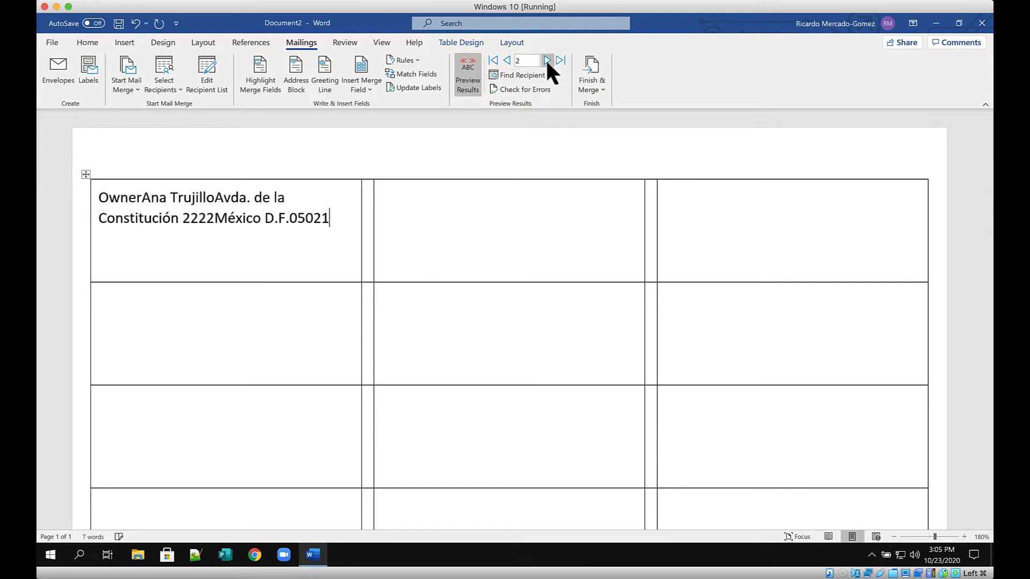
click(505, 60)
click(468, 88)
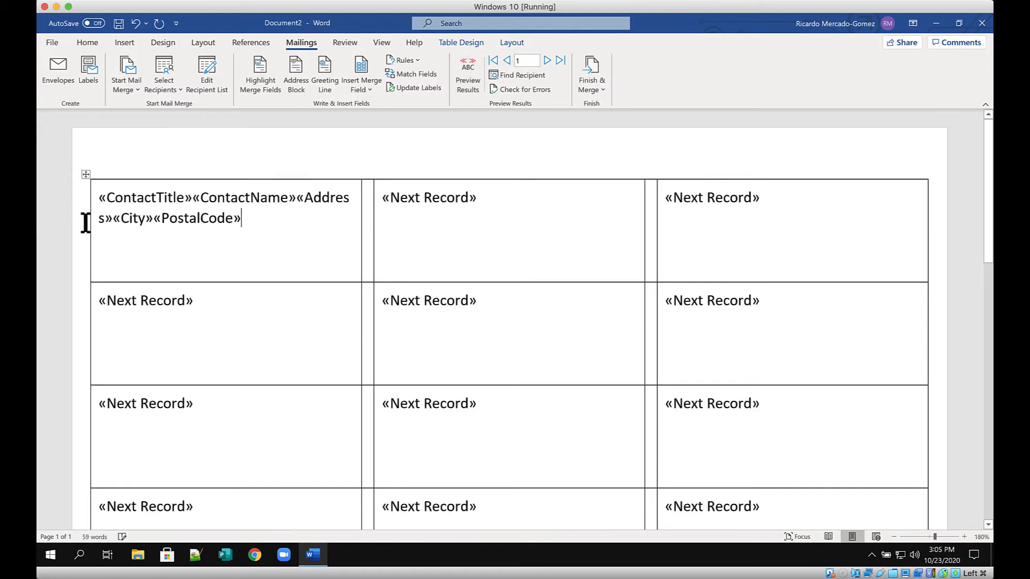
- Separate the ContactTitle, ContactName and Address fields in the first label with spaces
click(193, 197)
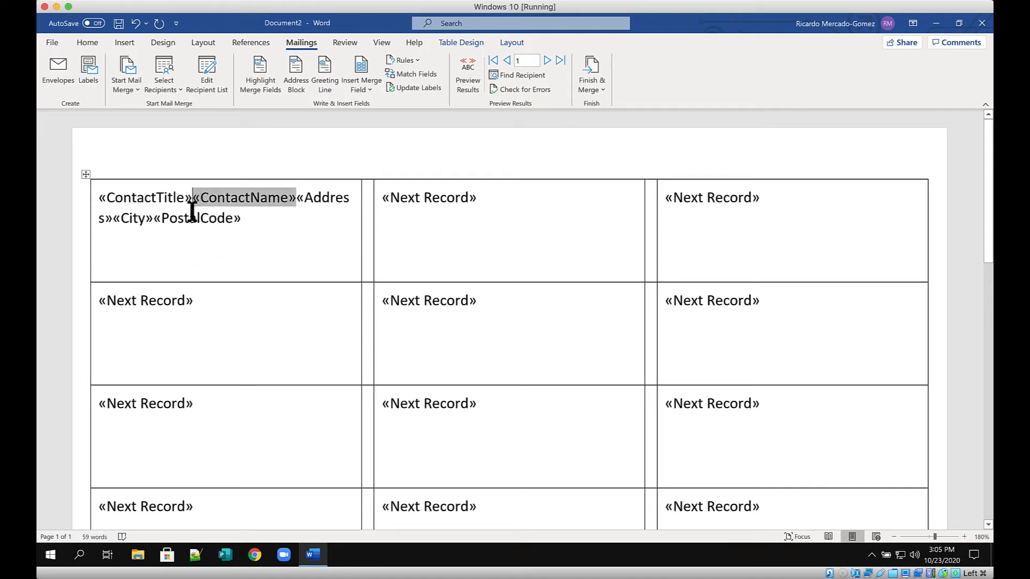
key(Return)
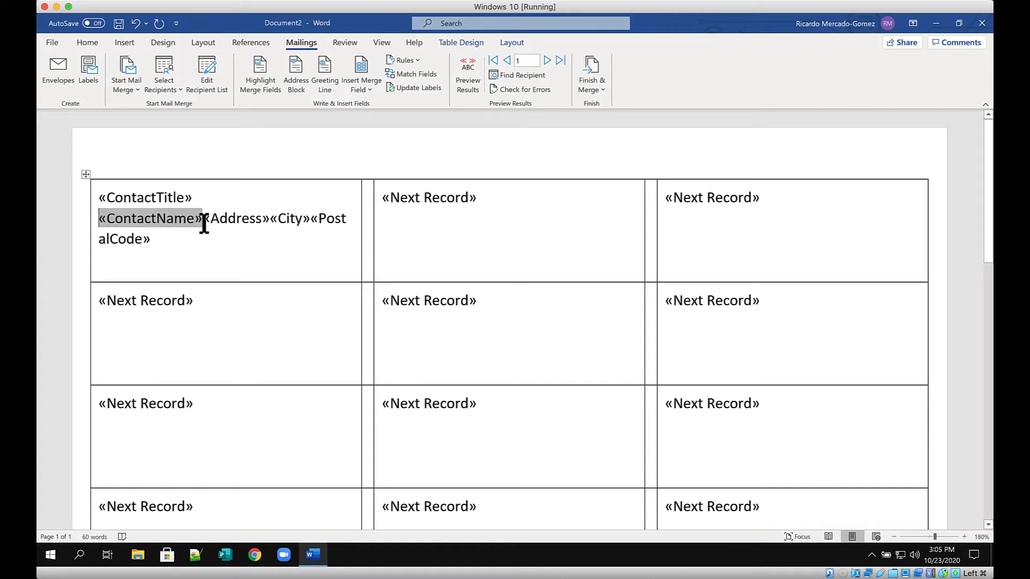
click(207, 227)
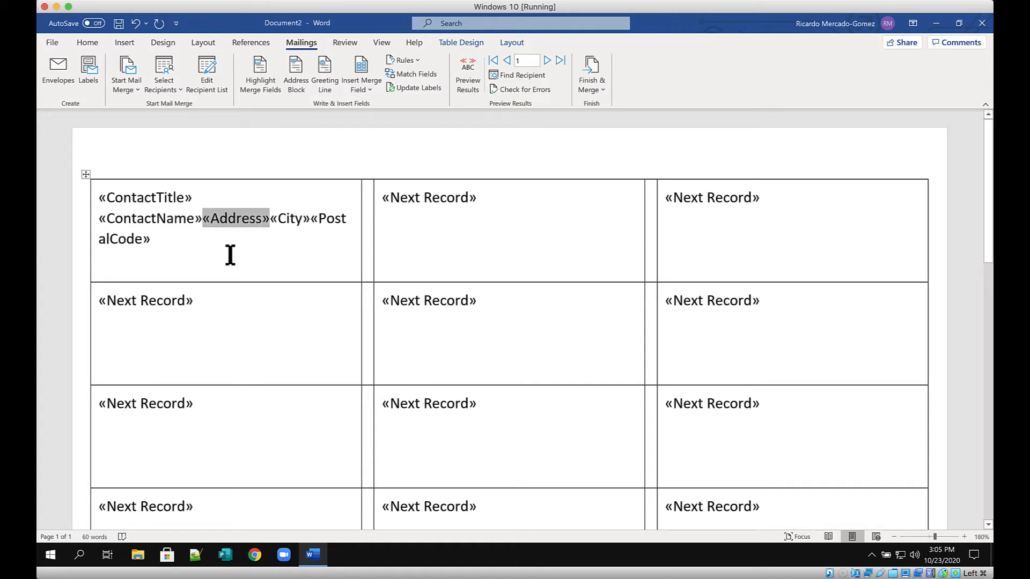
key(Return)
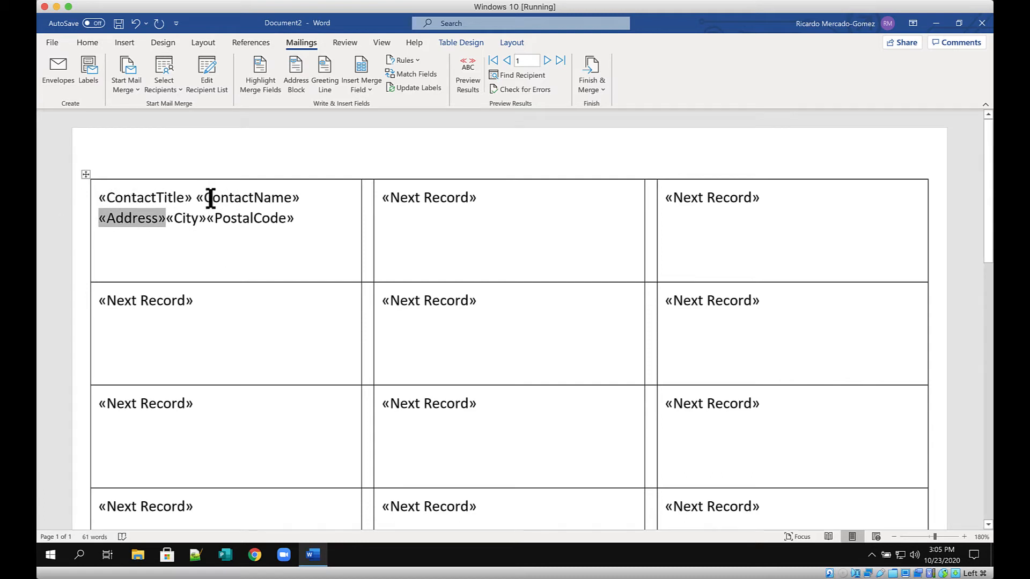
- Put the City field on a new line in the first label, with a comma and space before PostalCode
click(169, 220)
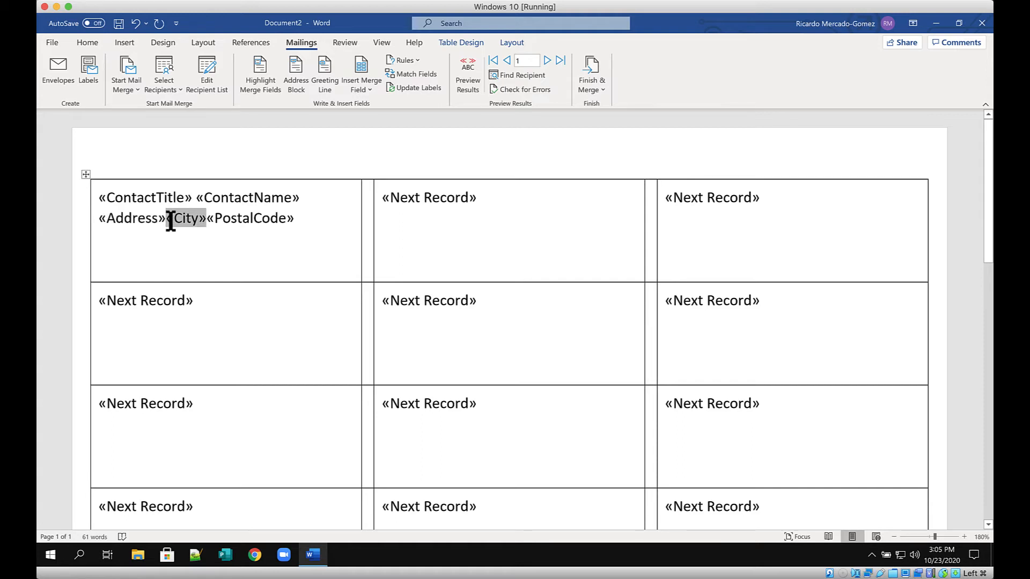
key(Return)
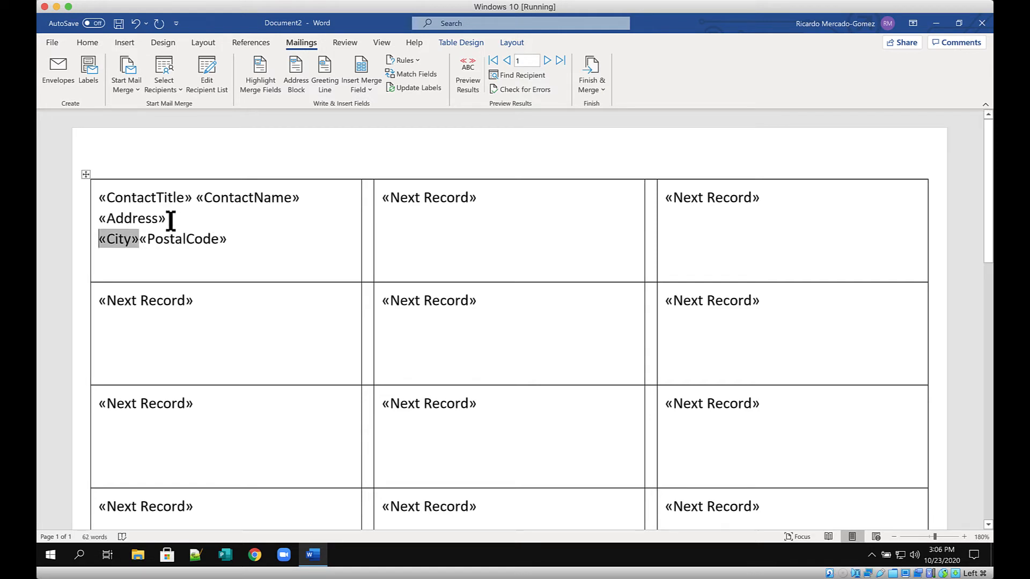
click(140, 239)
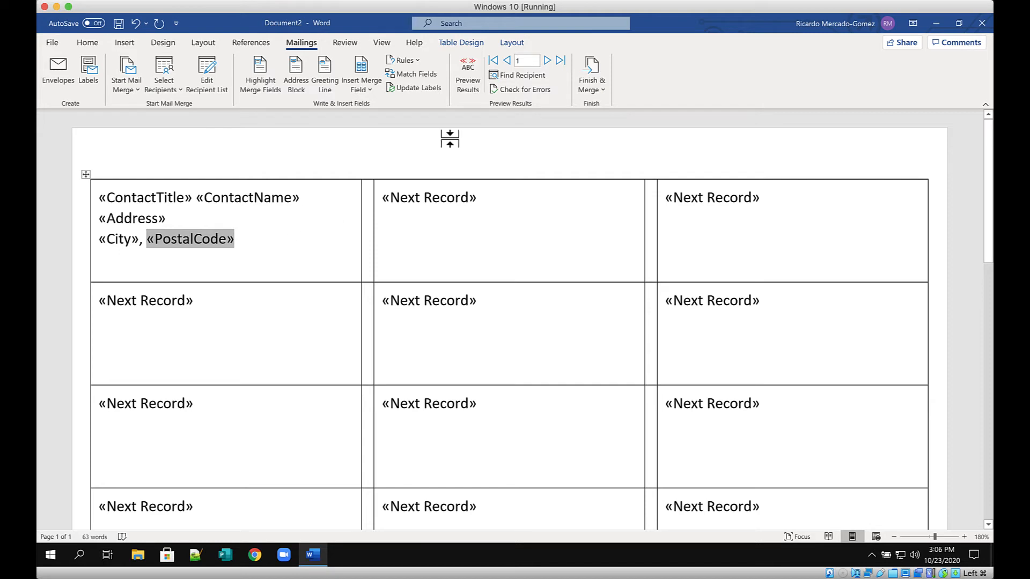
- Preview the reformatted first label with merged data for records 1 to 3
click(467, 69)
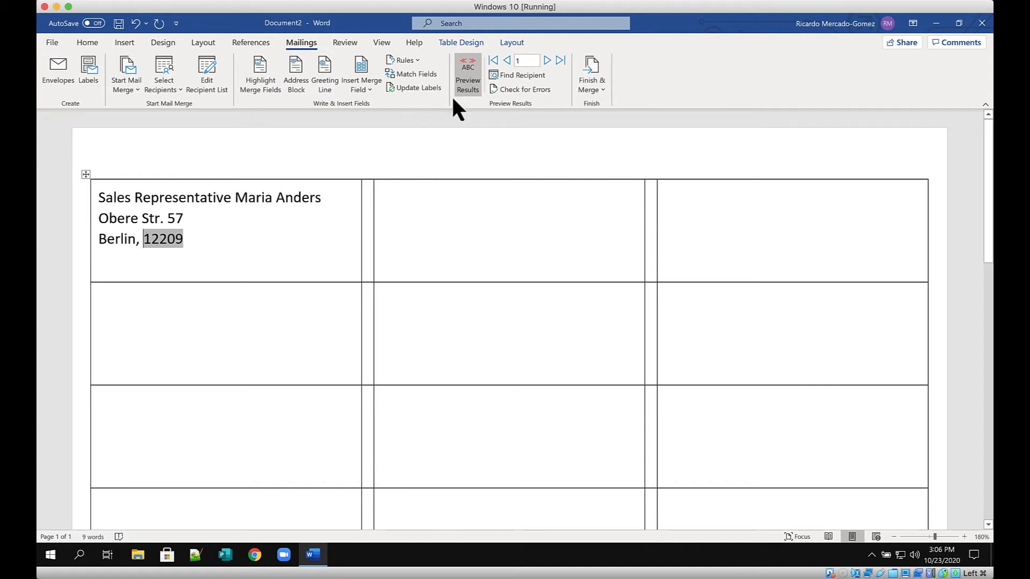
click(547, 61)
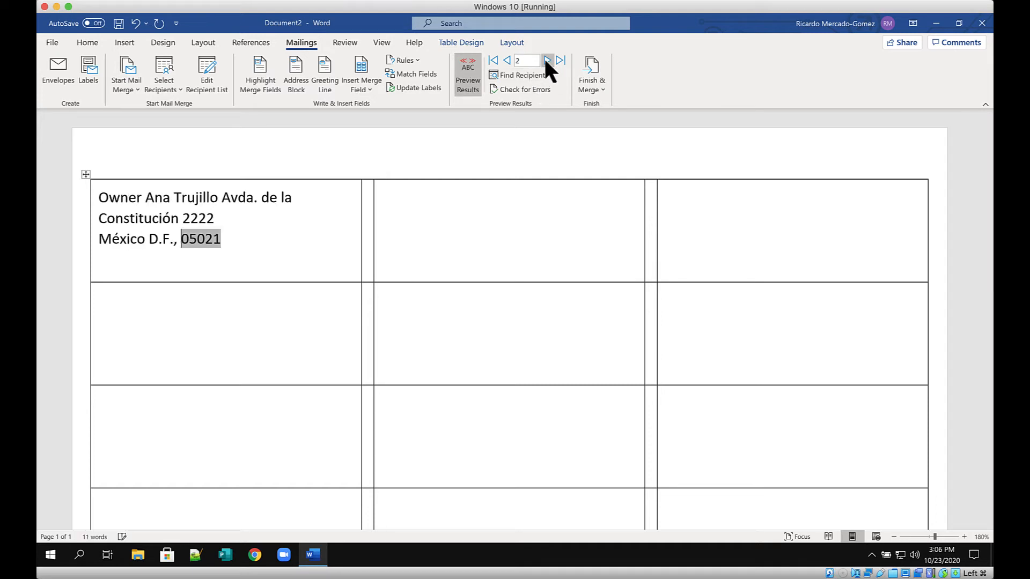
click(547, 60)
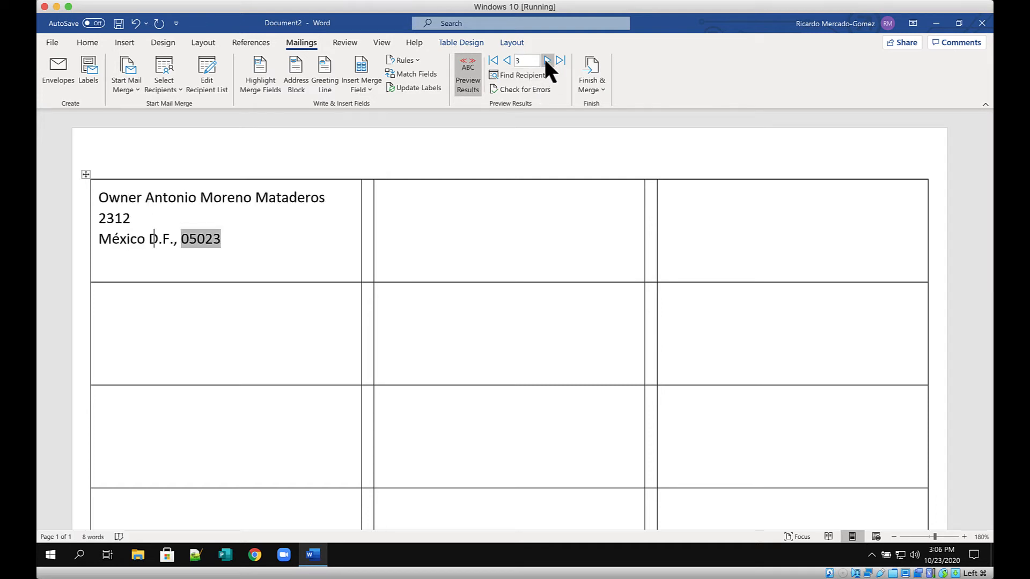
- Preview the first label with records 4 to 9, and return to the merge field view
click(547, 60)
click(547, 61)
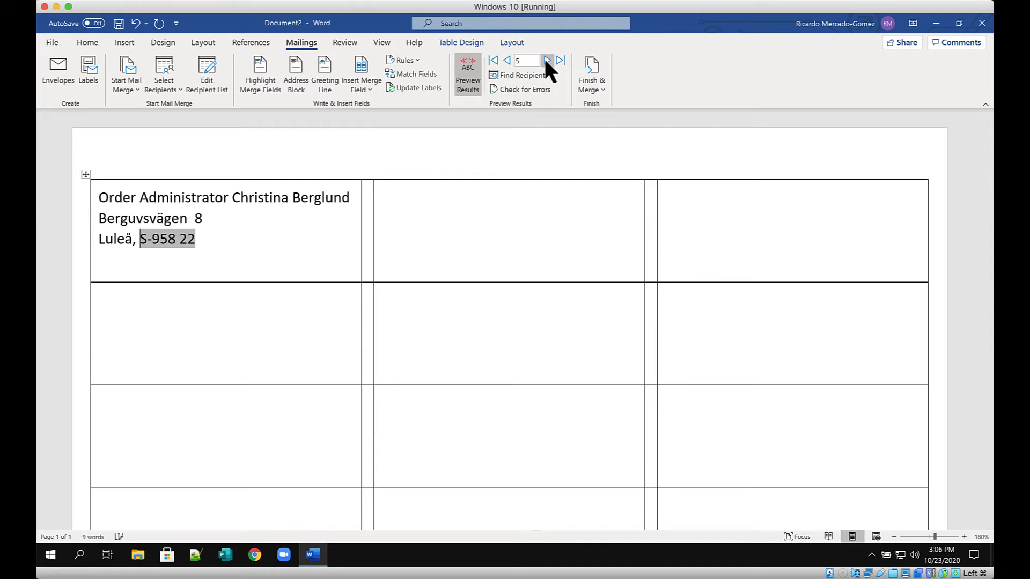
click(547, 60)
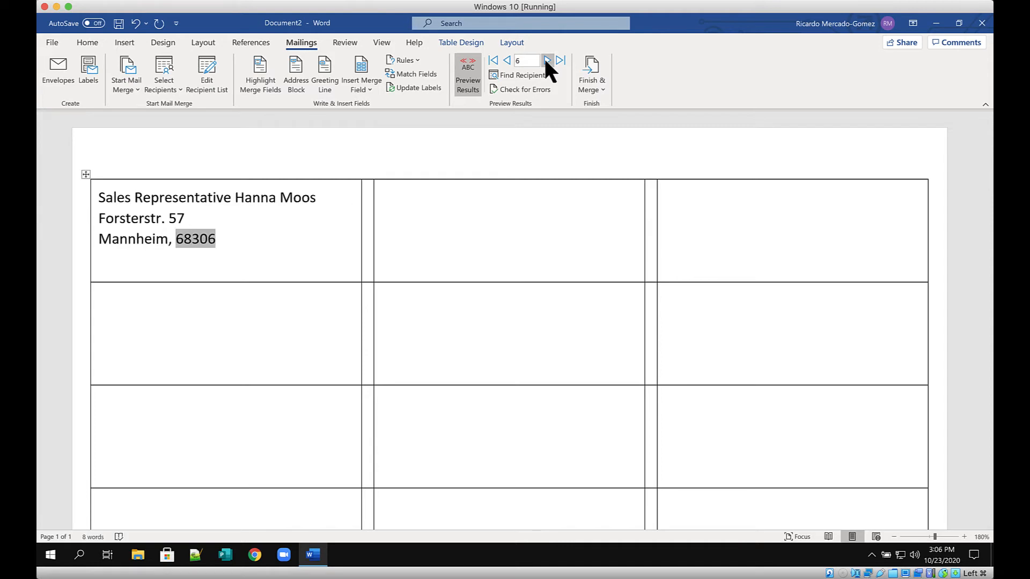
click(546, 61)
click(547, 61)
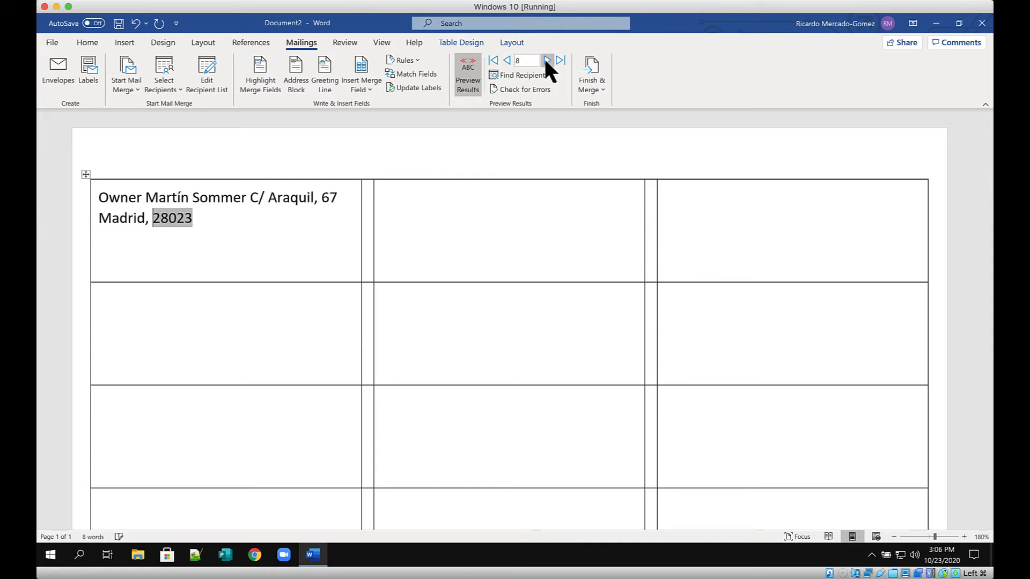
click(547, 60)
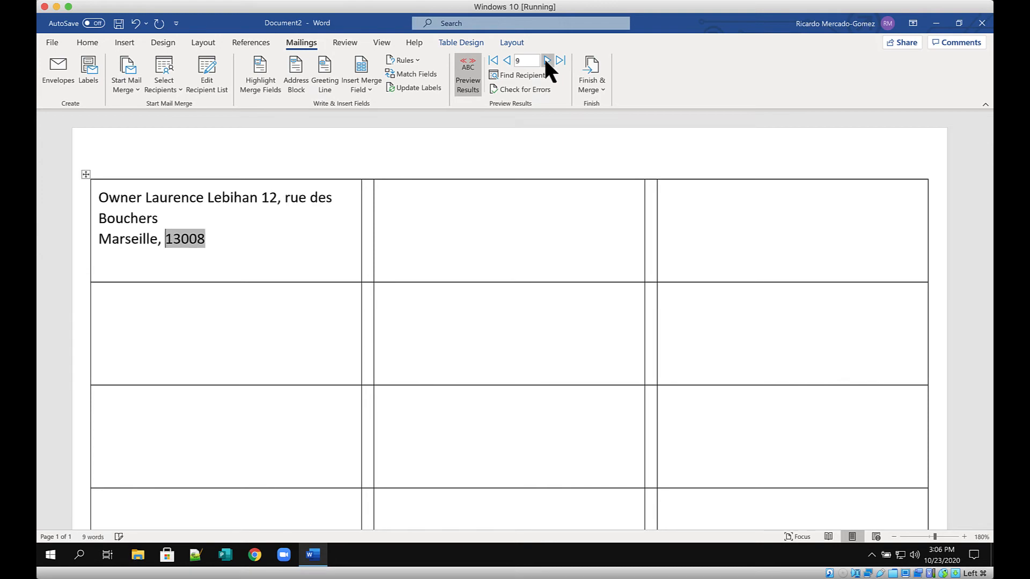
click(465, 69)
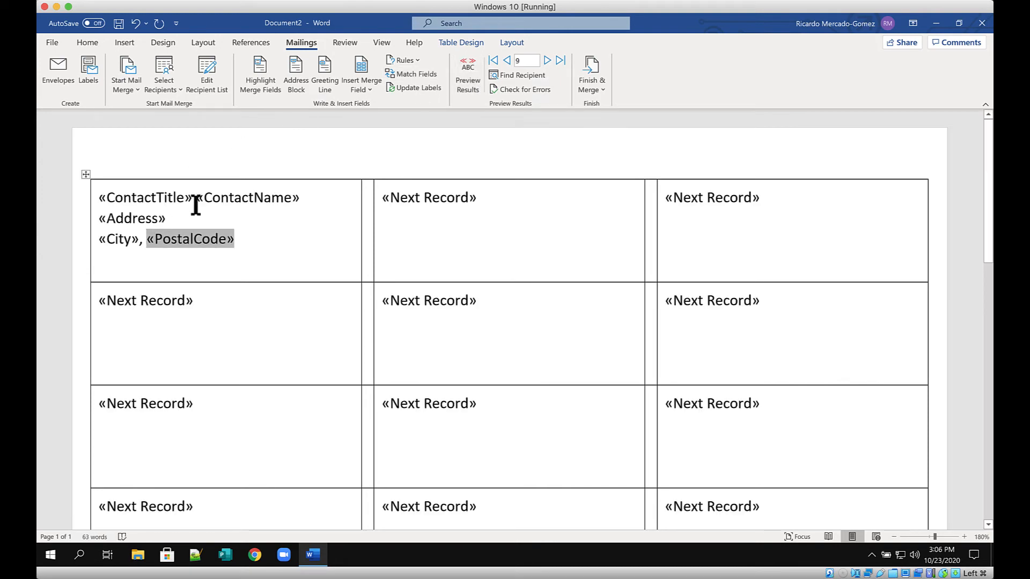
- Add a comma after the ContactTitle field in the first label and update all the other labels to match
click(193, 202)
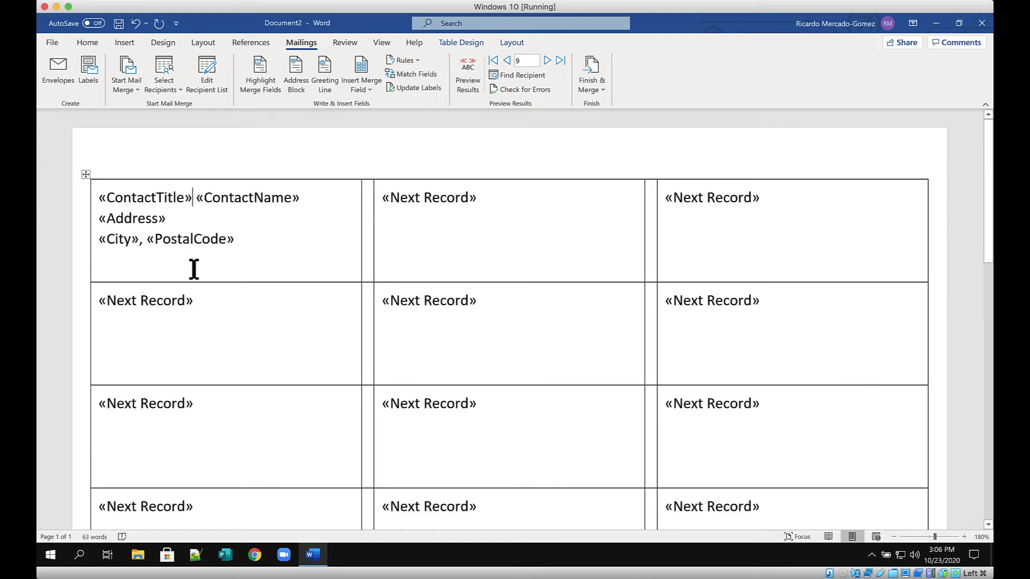
text(,)
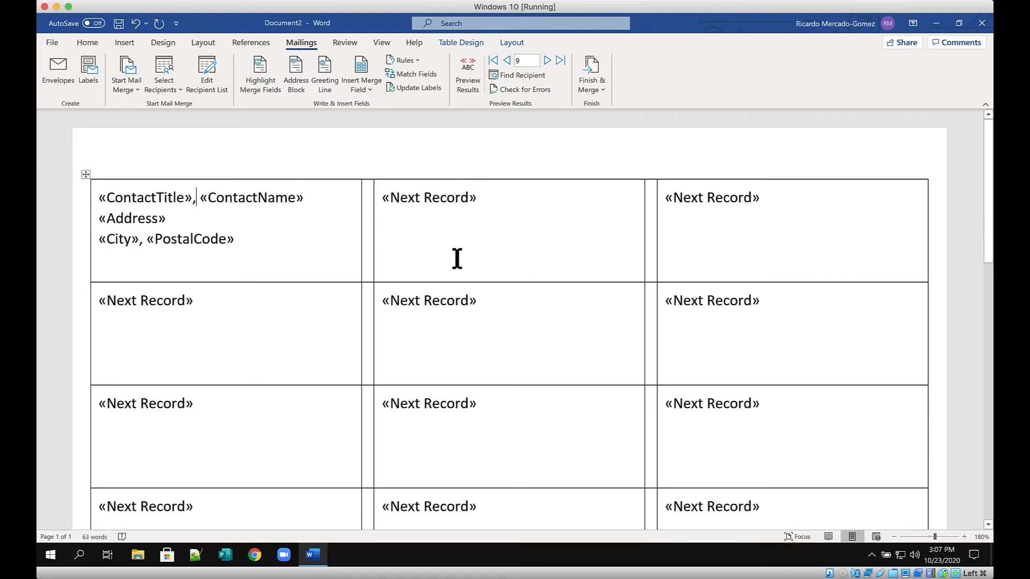
click(417, 92)
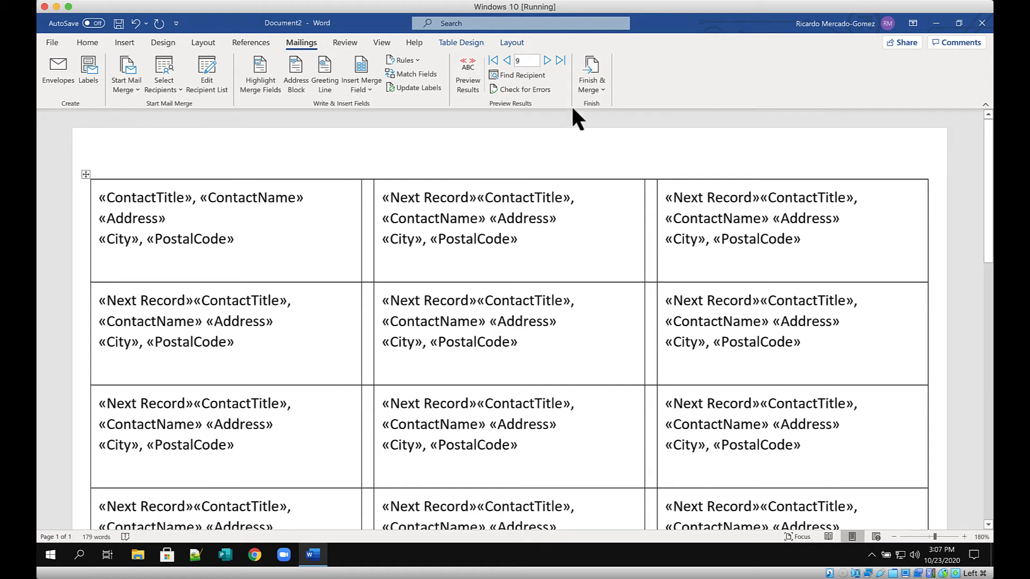
- Preview the first label with the last record's data, and return to the merge field view
click(560, 61)
click(468, 69)
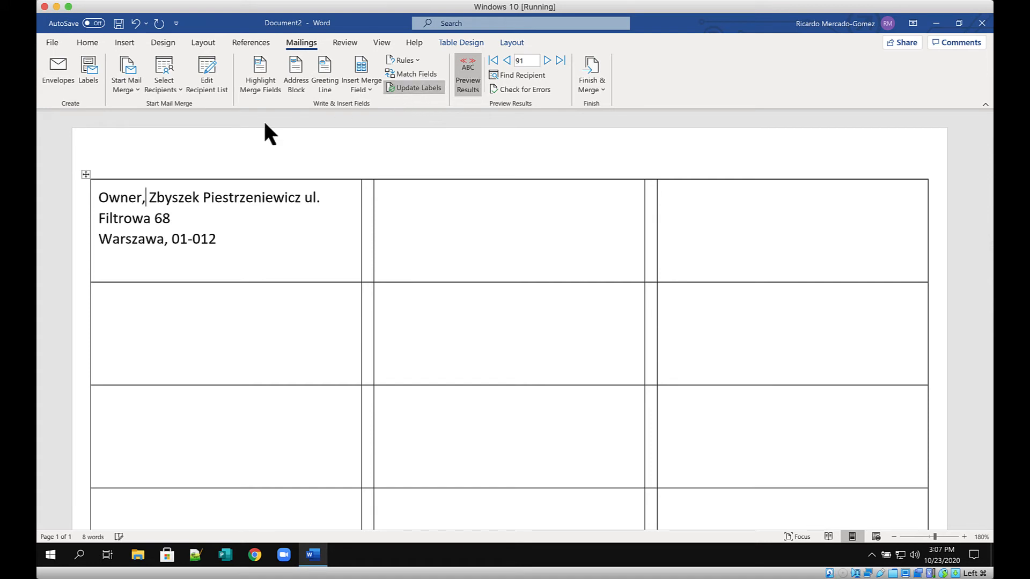
click(220, 216)
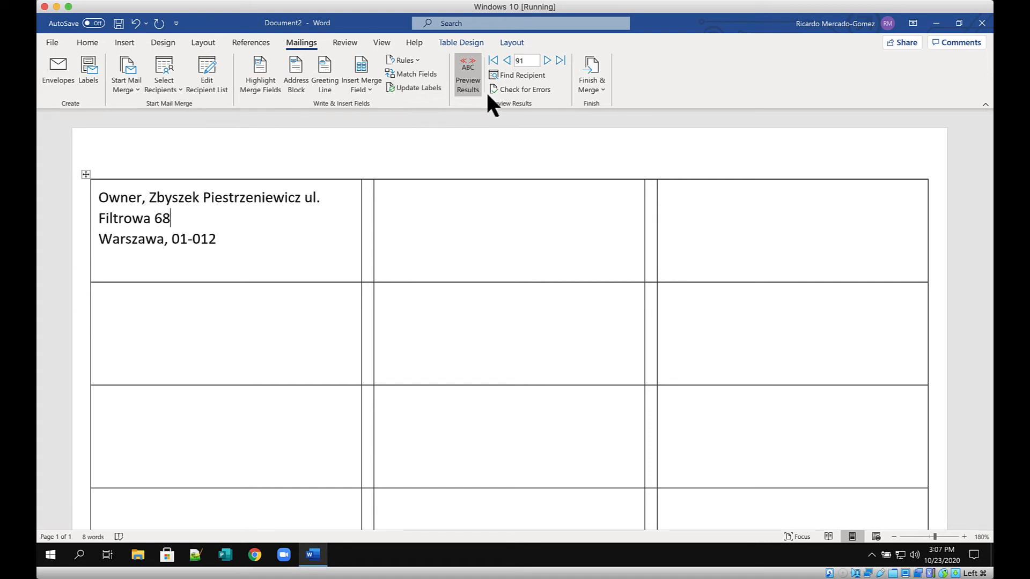
click(465, 64)
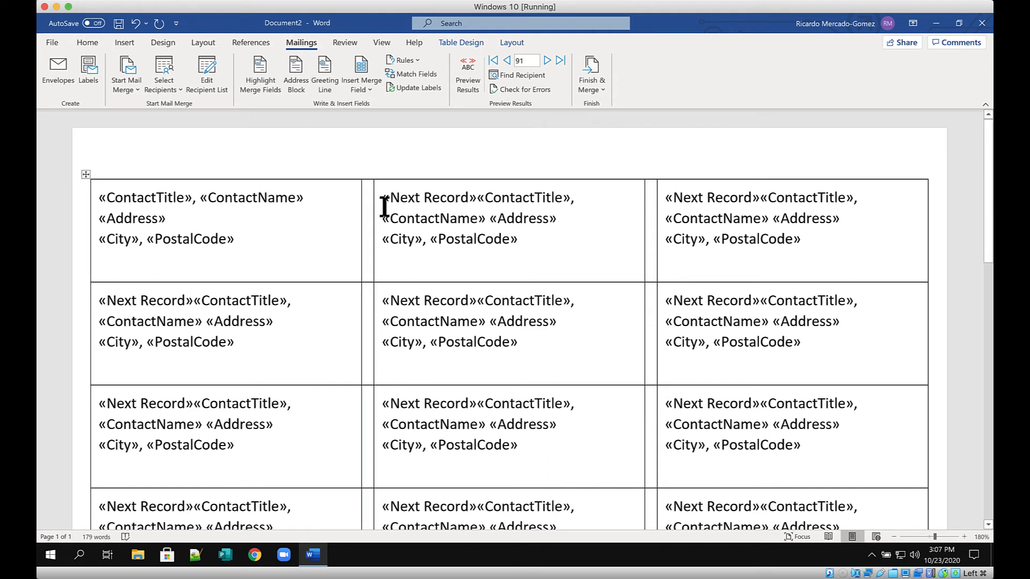
- Finish the merge by sending all records to a new document for individual editing
click(601, 89)
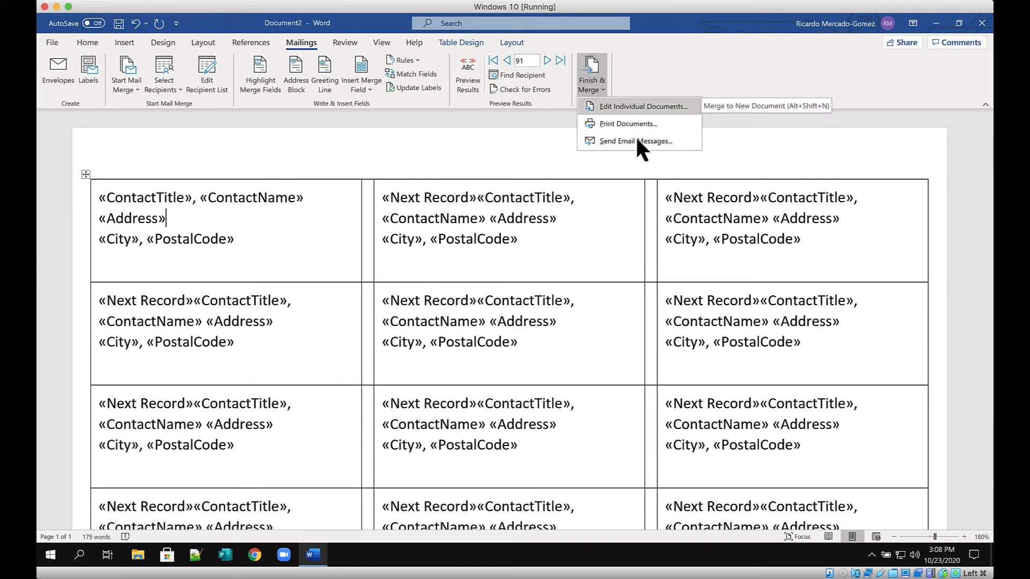
click(608, 106)
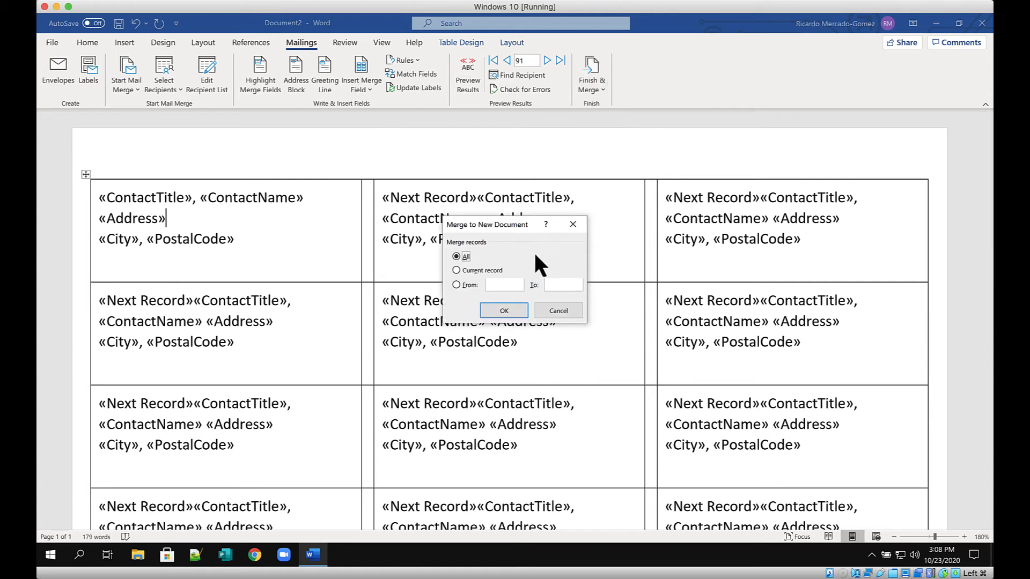
click(498, 316)
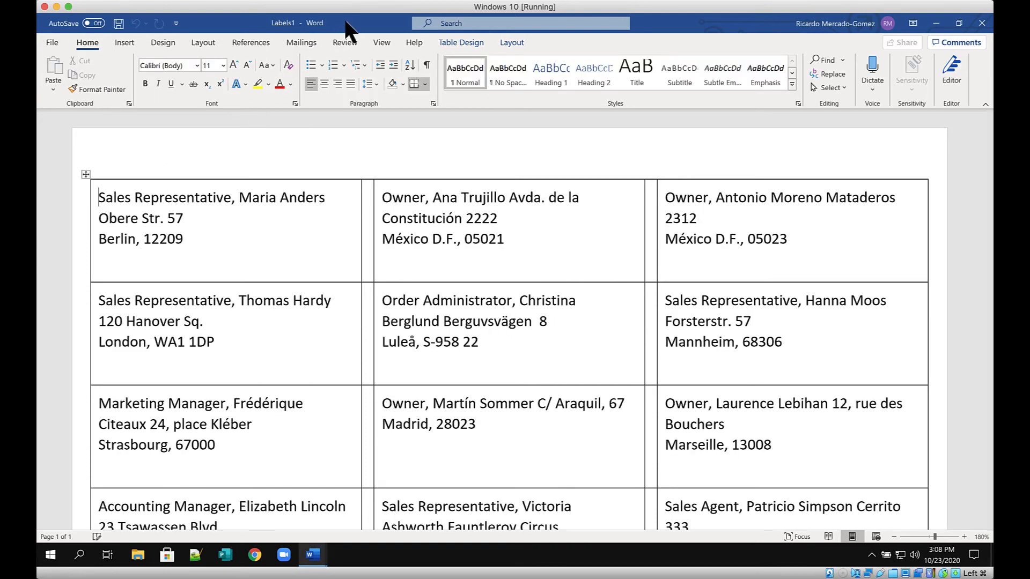
- Examine the merged labels throughout the new document, and return to its beginning
drag(362, 23, 487, 140)
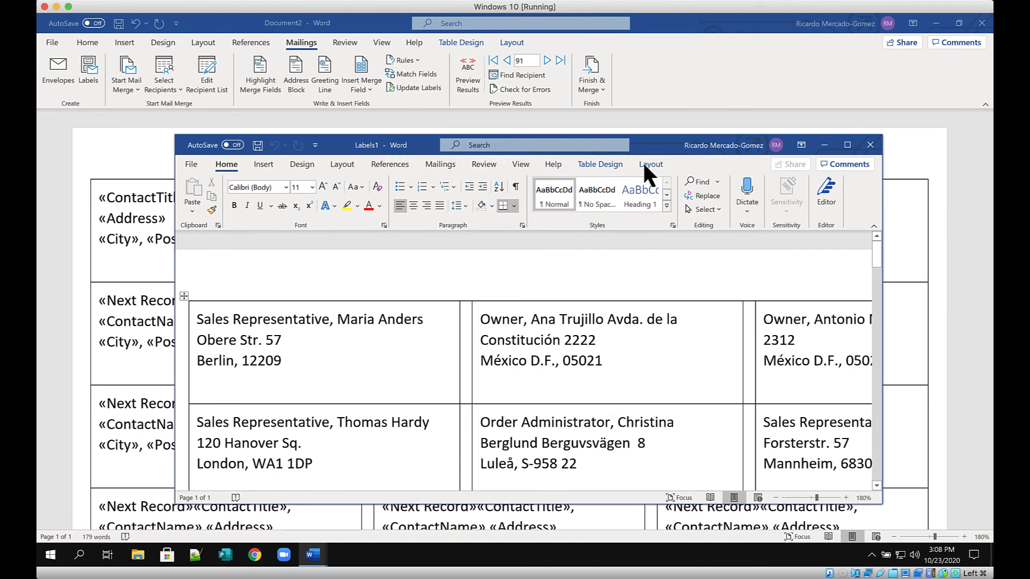
double_click(662, 146)
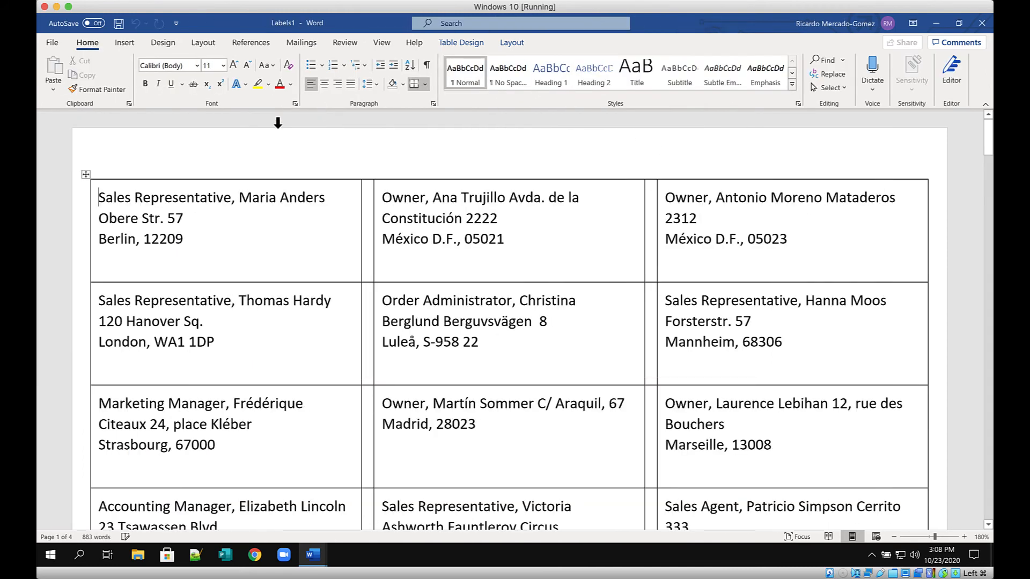
scroll(169, 254, down, 12)
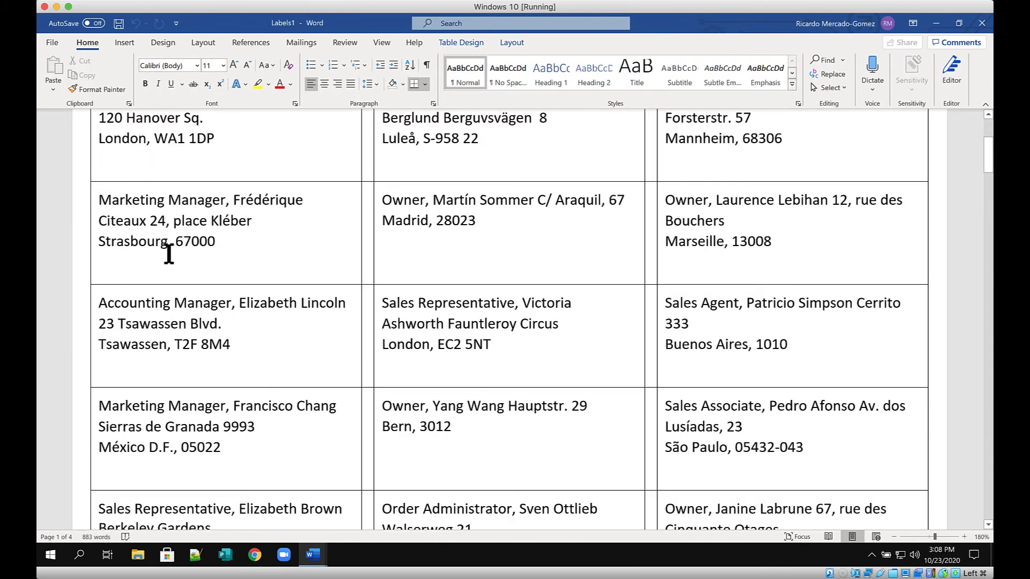
scroll(169, 254, down, 14)
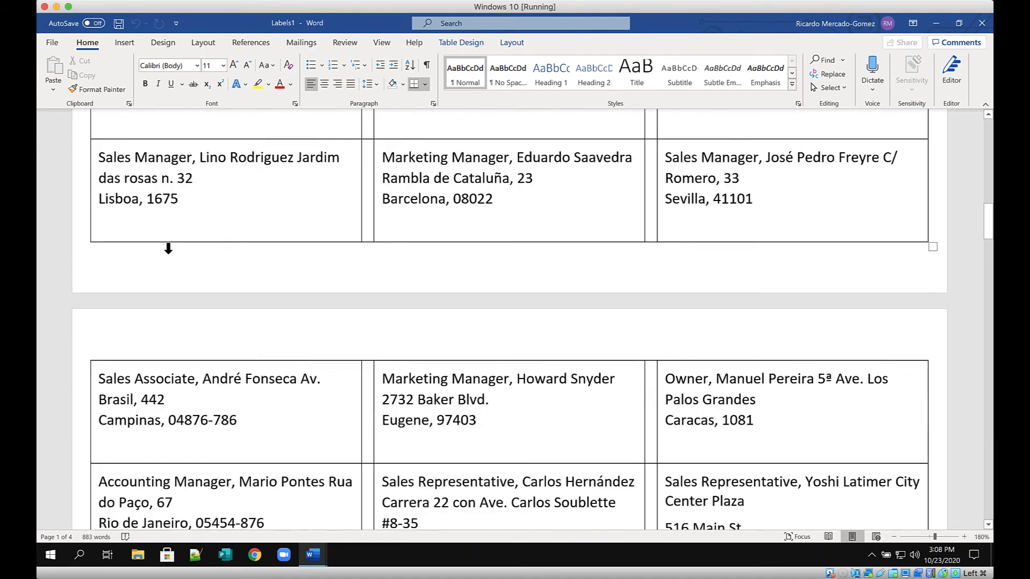
scroll(169, 253, down, 15)
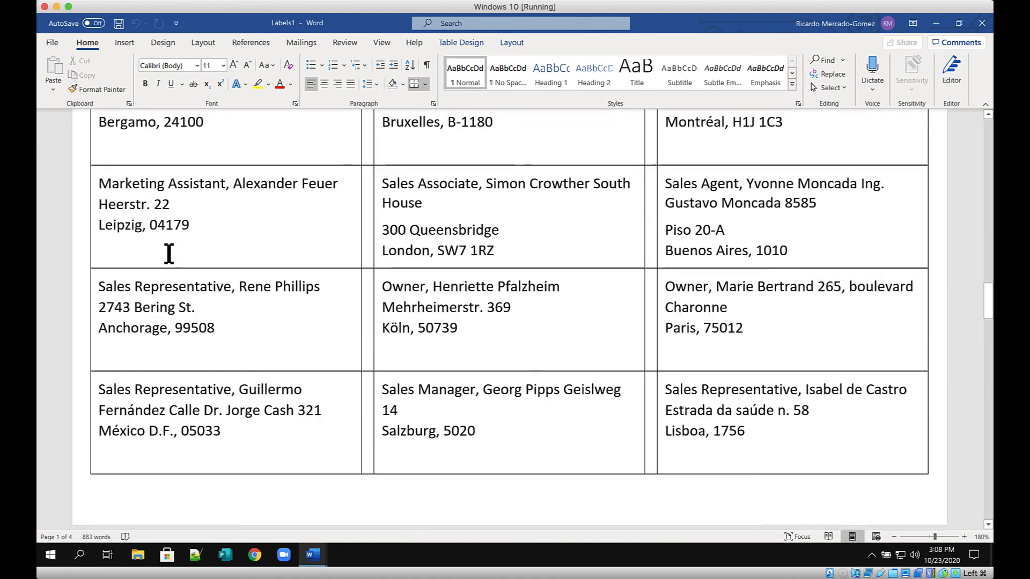
scroll(169, 254, down, 4)
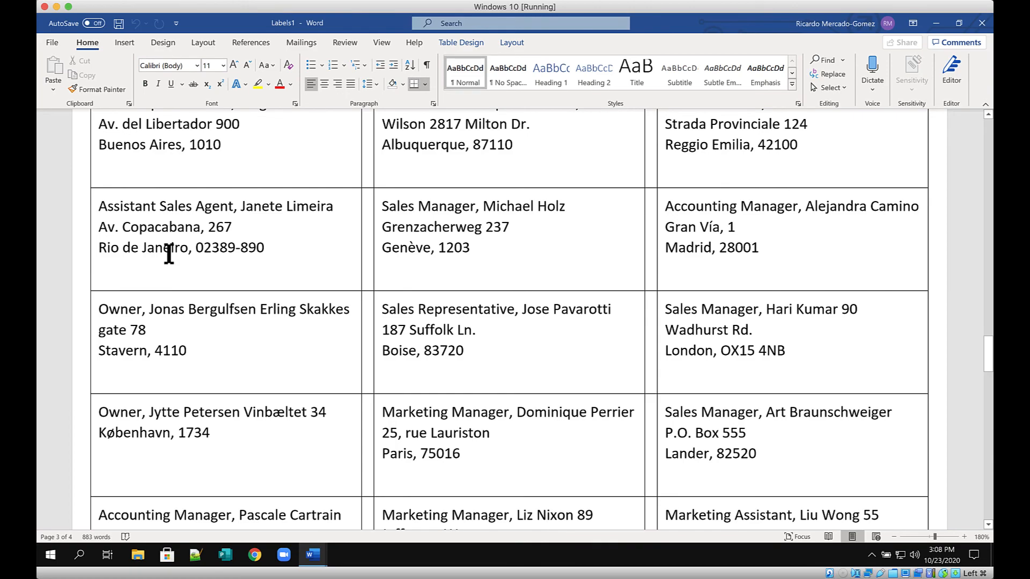
scroll(169, 254, up, 17)
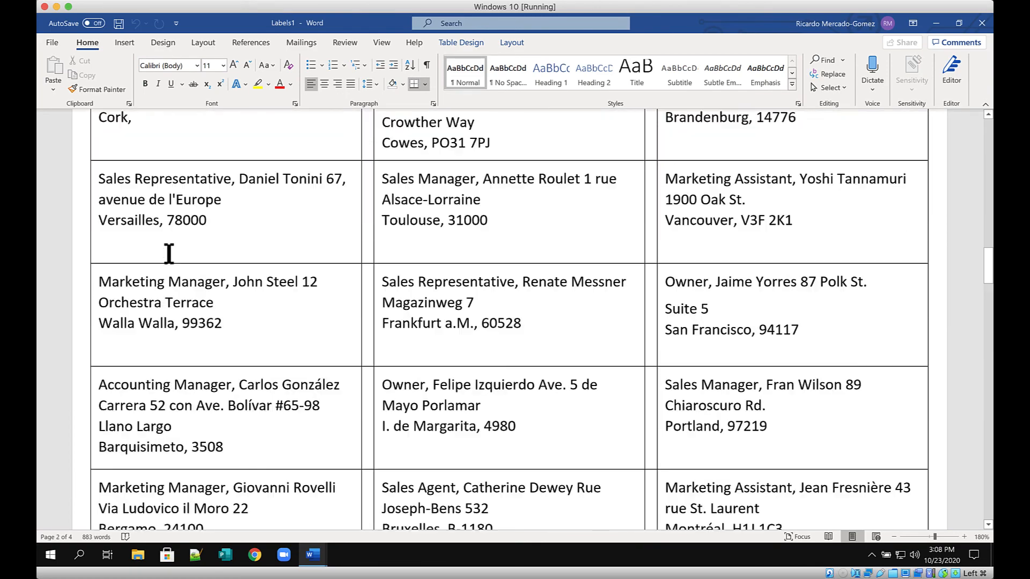
scroll(169, 253, up, 20)
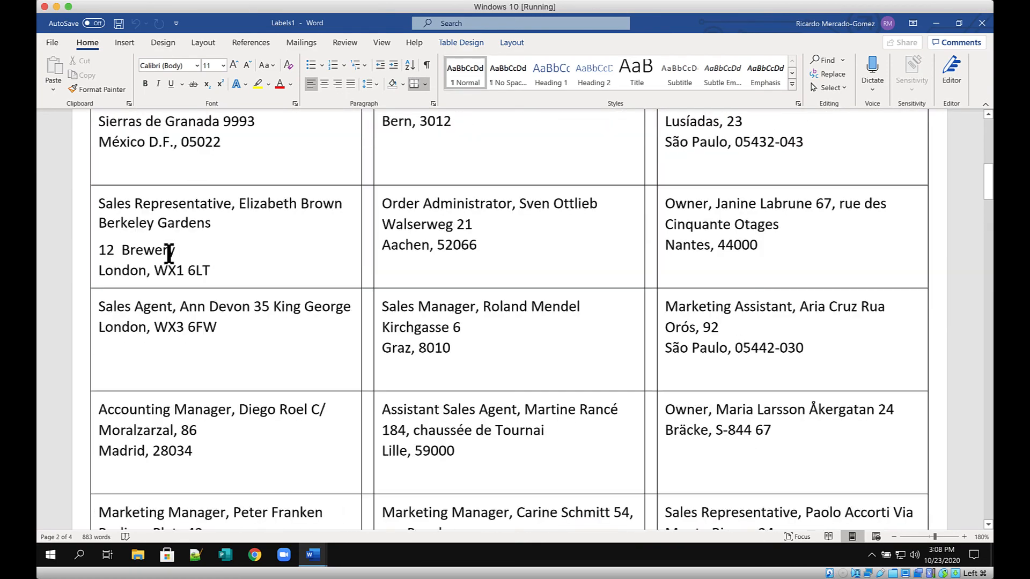
scroll(168, 254, up, 20)
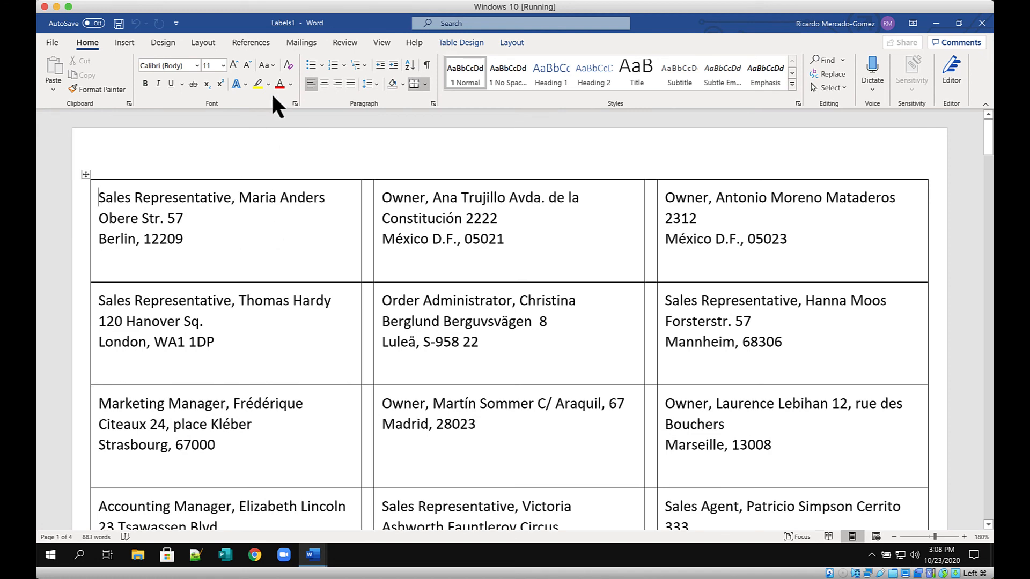
- Close the merged labels document without saving it to return to the label template
drag(245, 26, 370, 161)
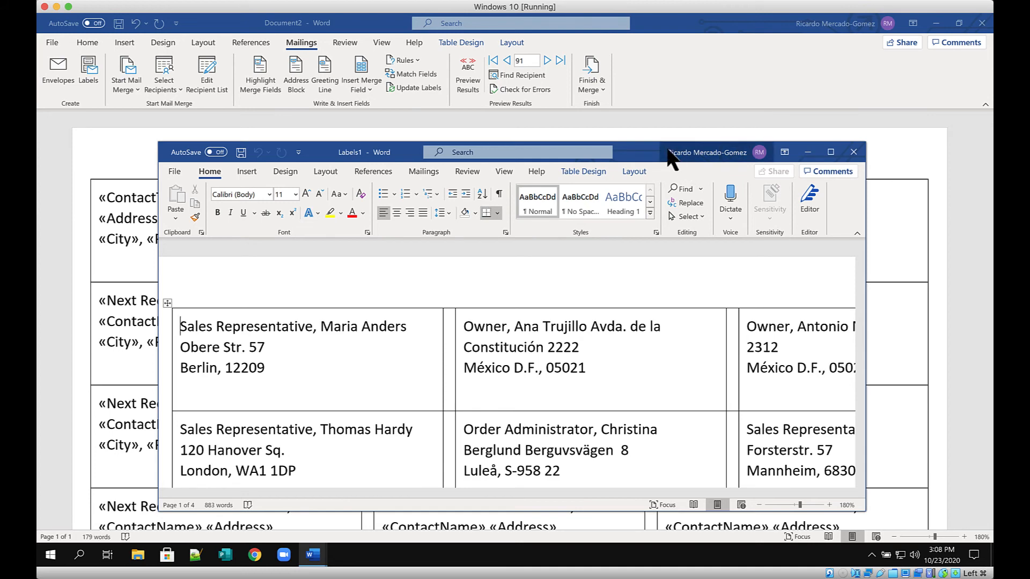
click(851, 153)
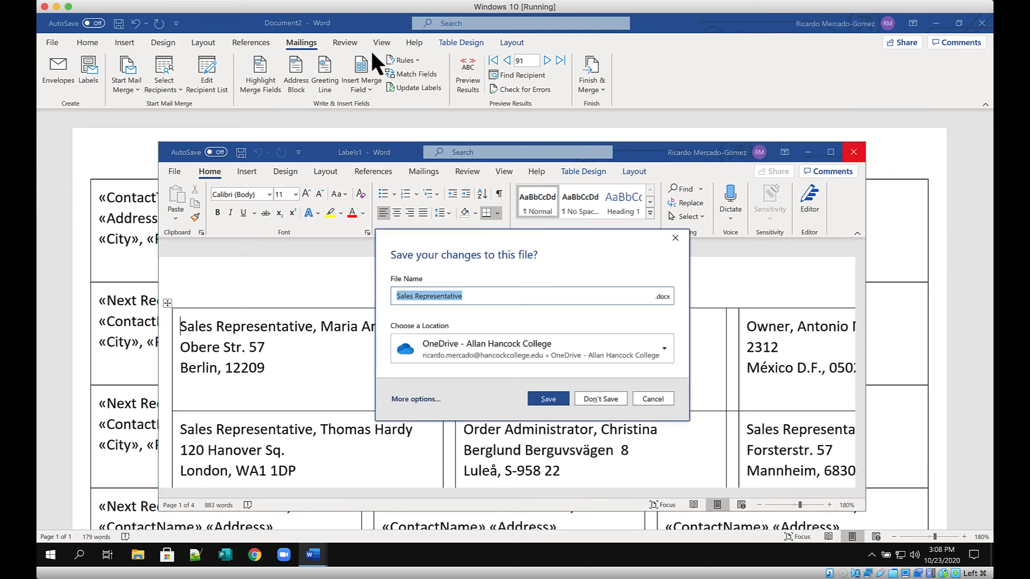
click(601, 400)
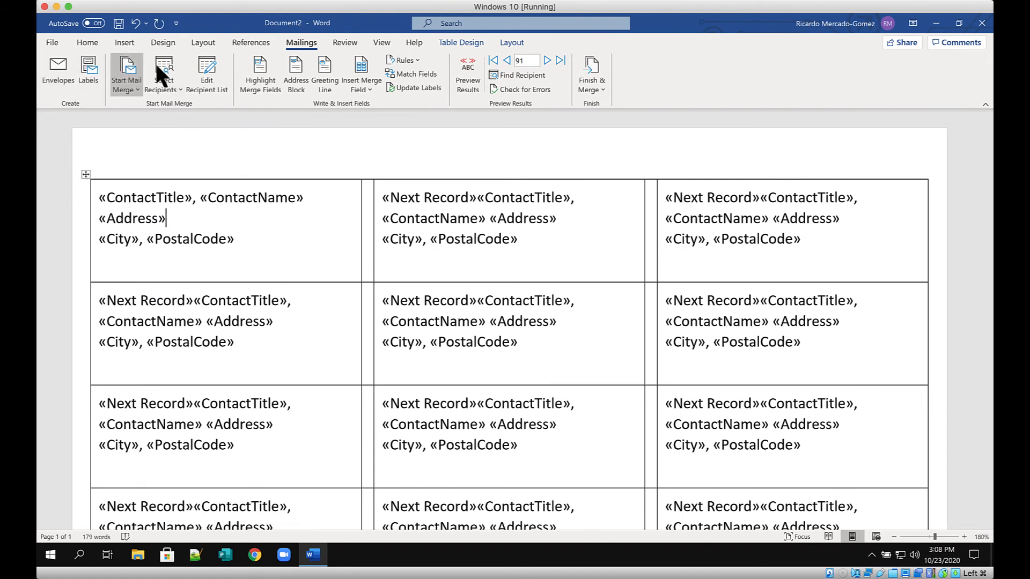
- Draw a sun shape about 0.3" high and 0.4" wide in the lower-right corner of the first label
click(119, 45)
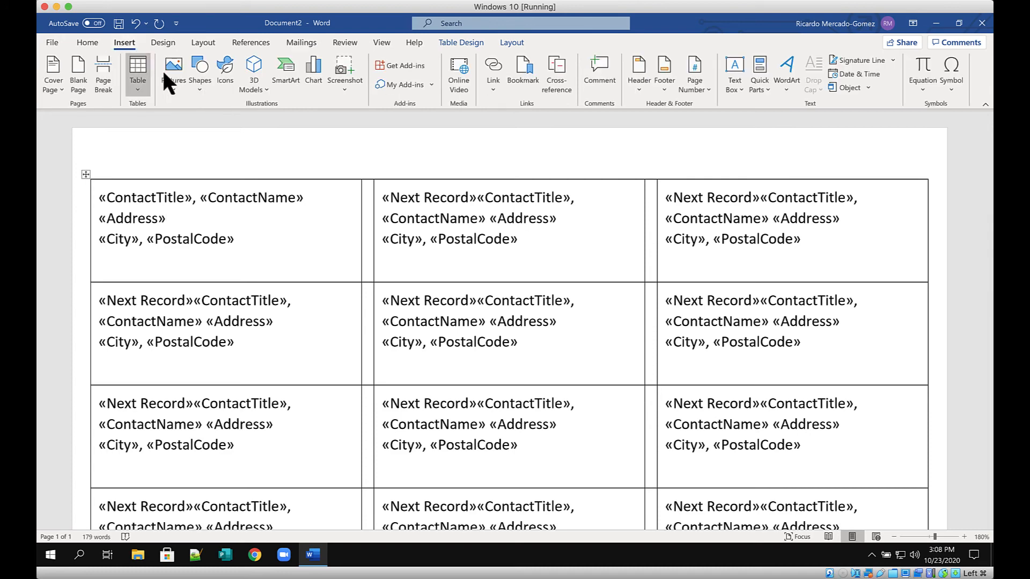
click(200, 85)
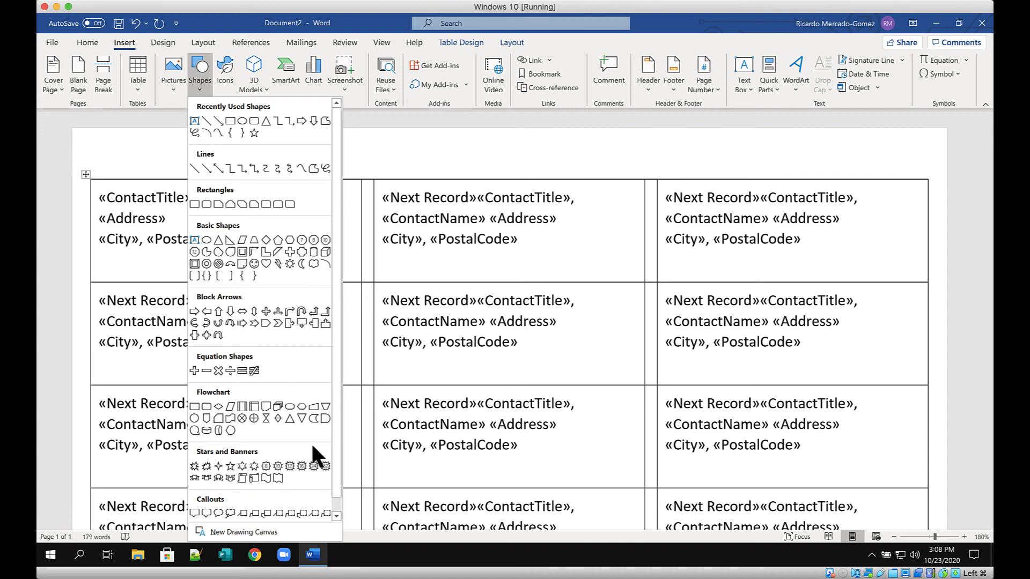
scroll(311, 443, down, 1)
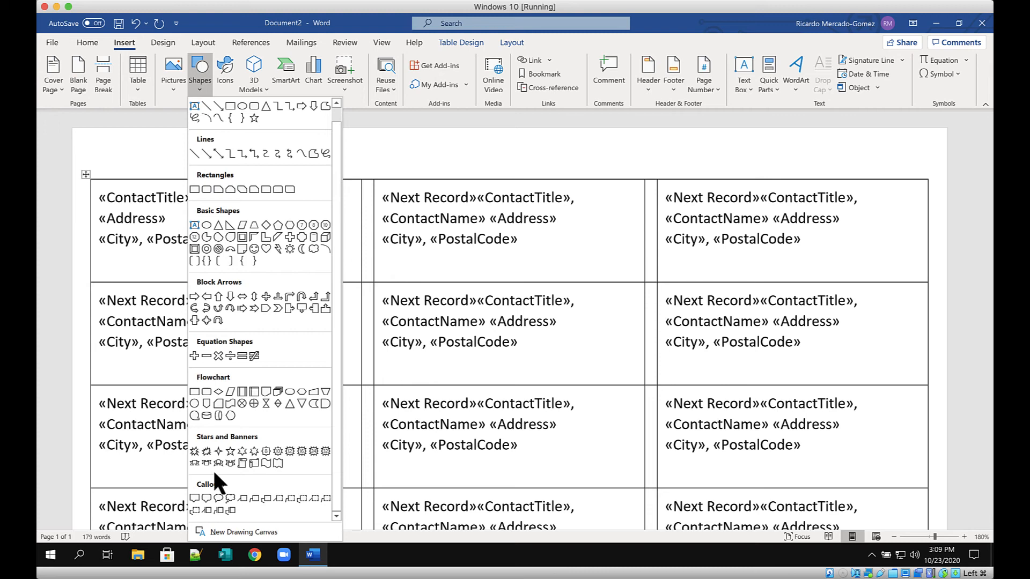
click(288, 247)
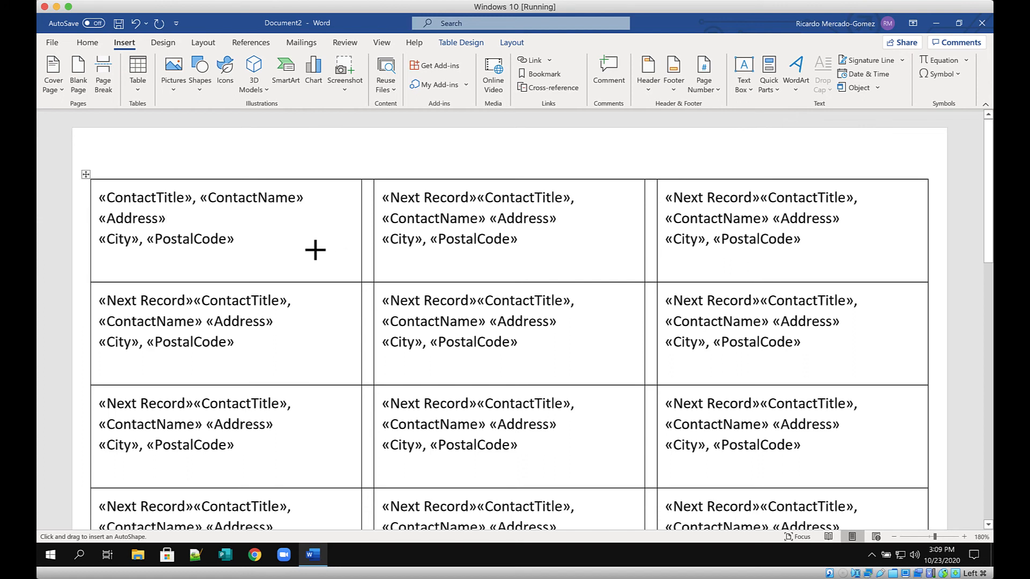
drag(313, 246, 357, 279)
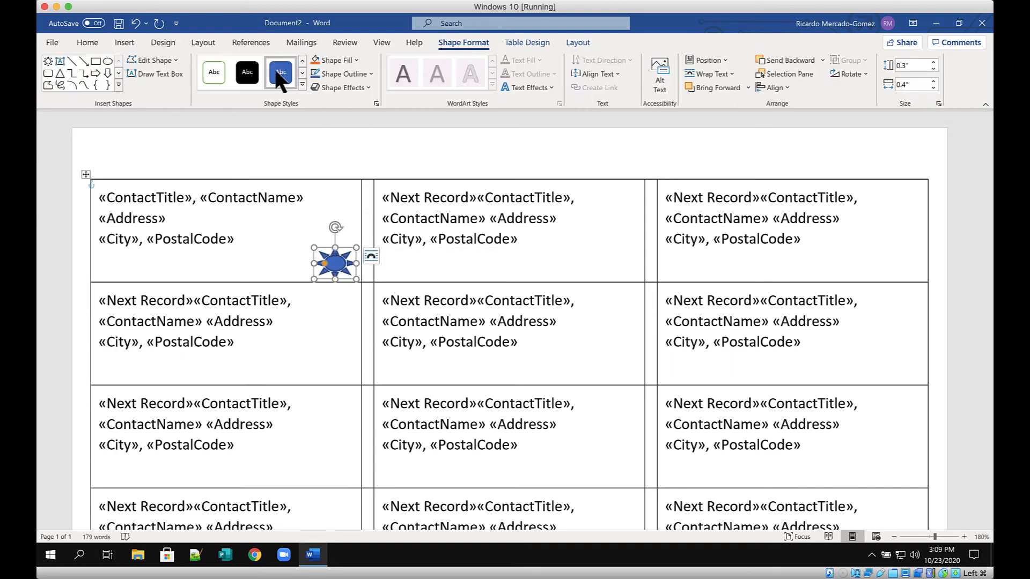
- Fill the sun shape with the gold theme color and remove its outline
click(355, 60)
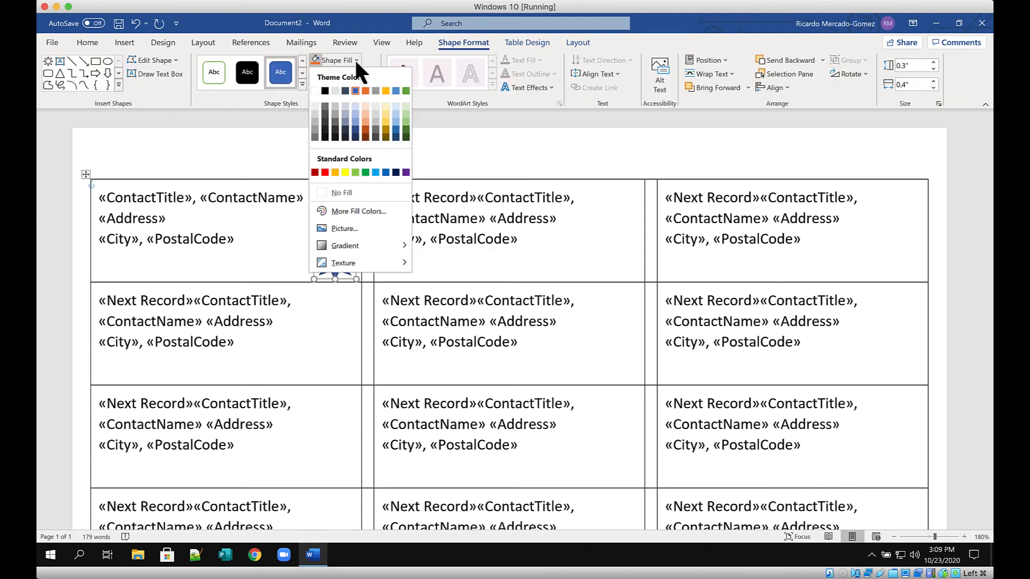
click(384, 90)
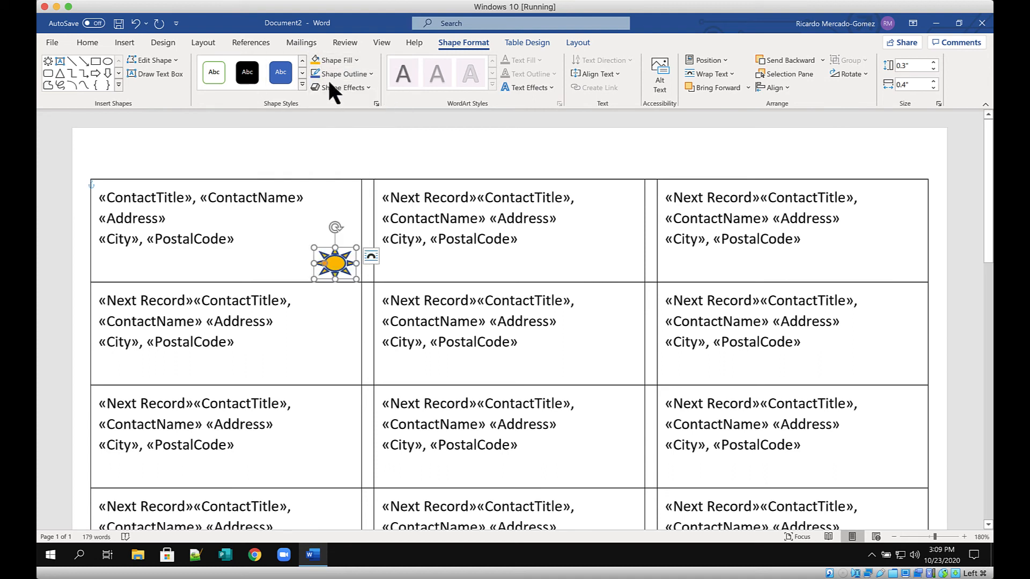
click(370, 74)
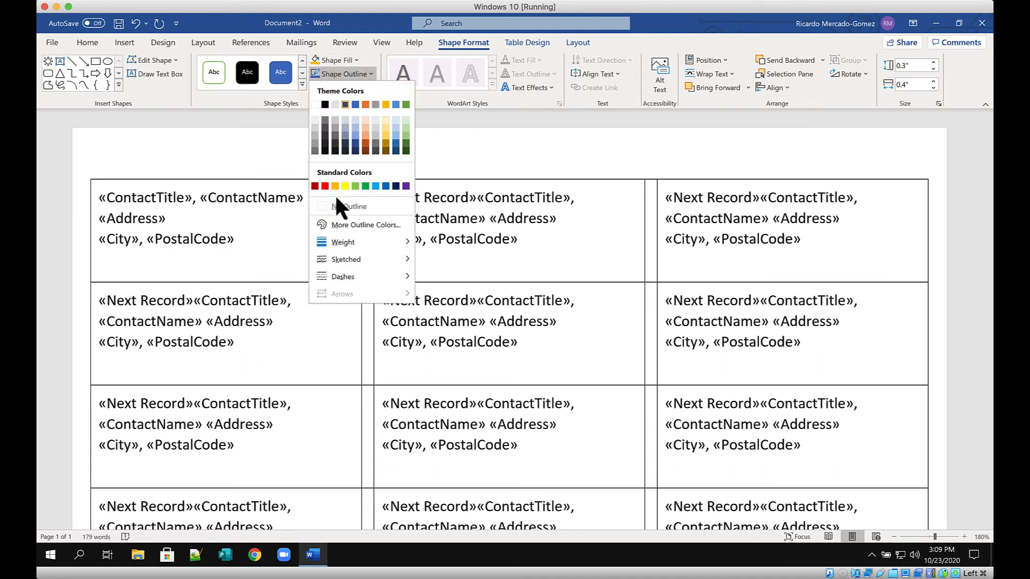
click(343, 206)
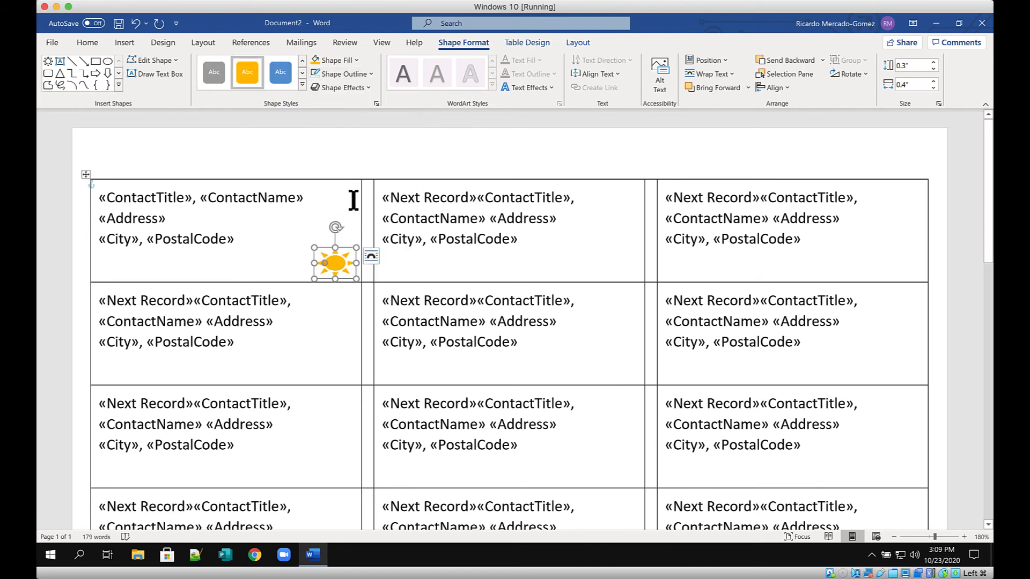
- Update the labels so the sun shape from the first label is copied to every label on the sheet
click(494, 142)
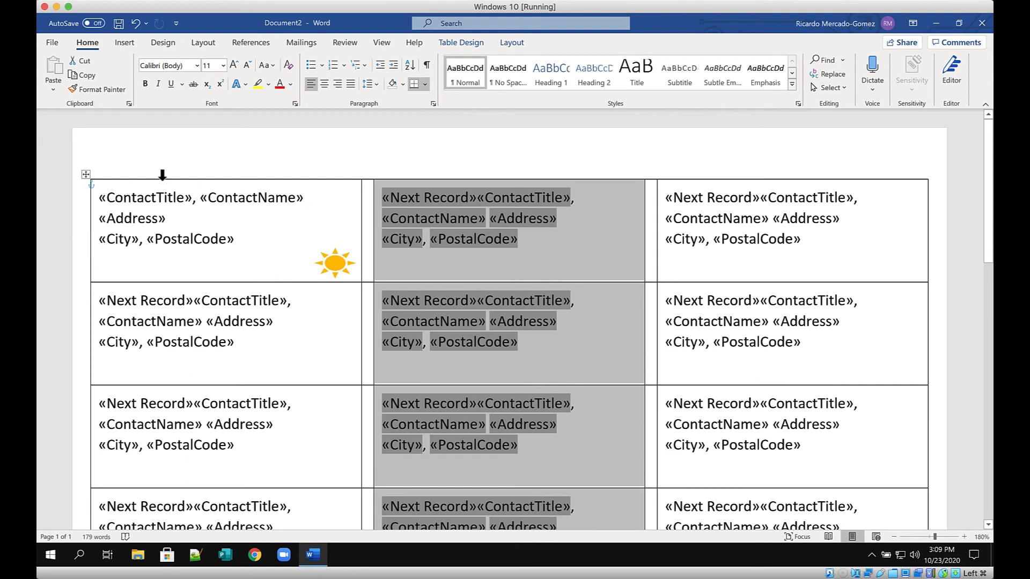
click(300, 43)
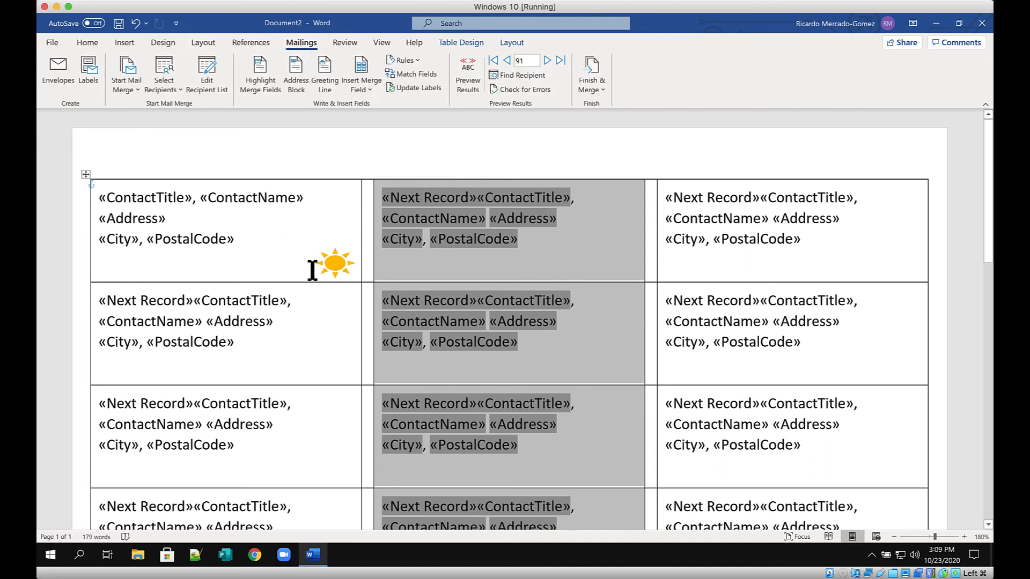
click(407, 89)
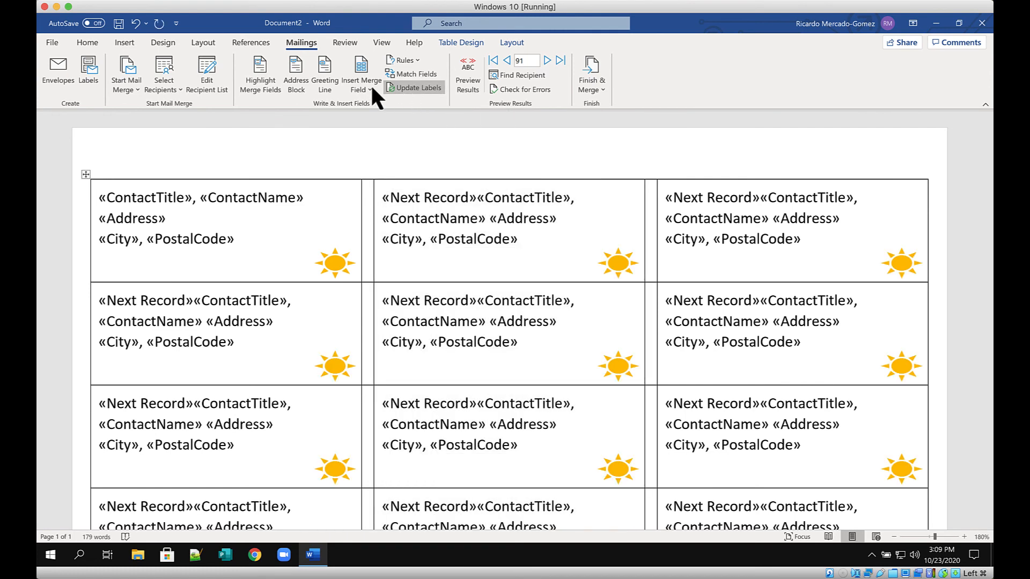
- Finish the merge by generating a new editable document of individual labels from the customer records
click(601, 91)
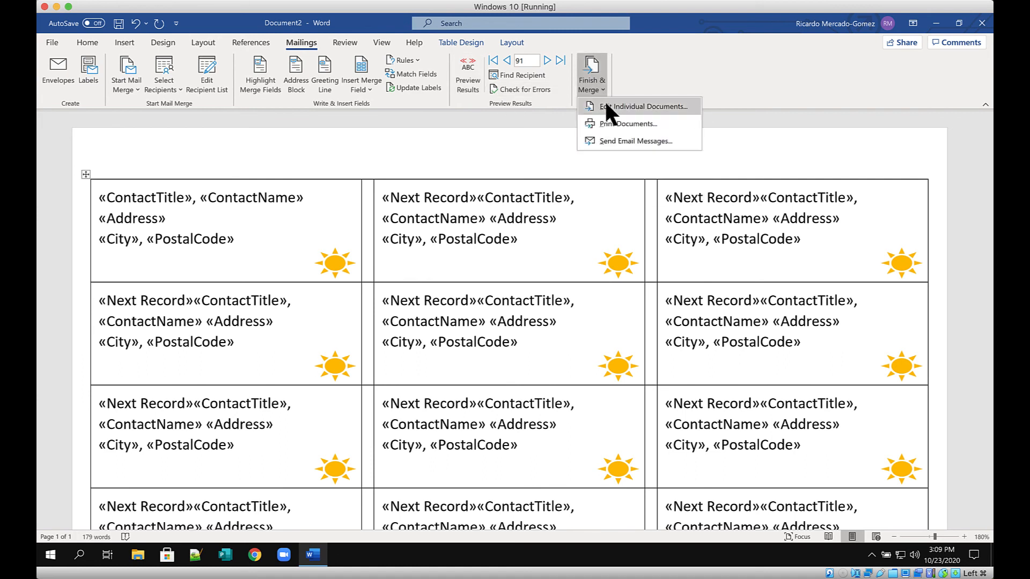
click(606, 106)
click(485, 311)
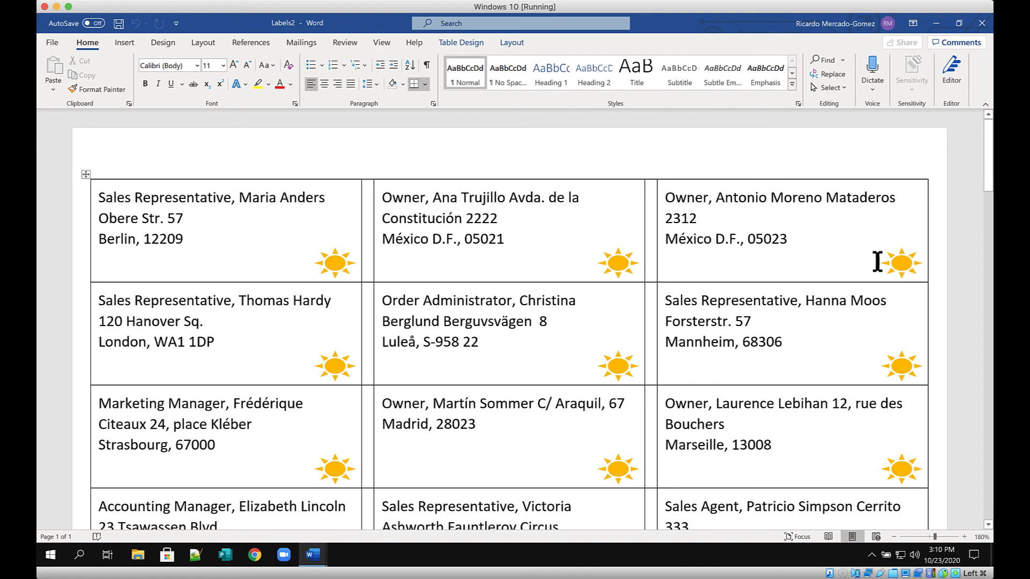
- Examine the merged labels through to the last page, checking the sun shapes and where the customer records end
scroll(593, 282, down, 7)
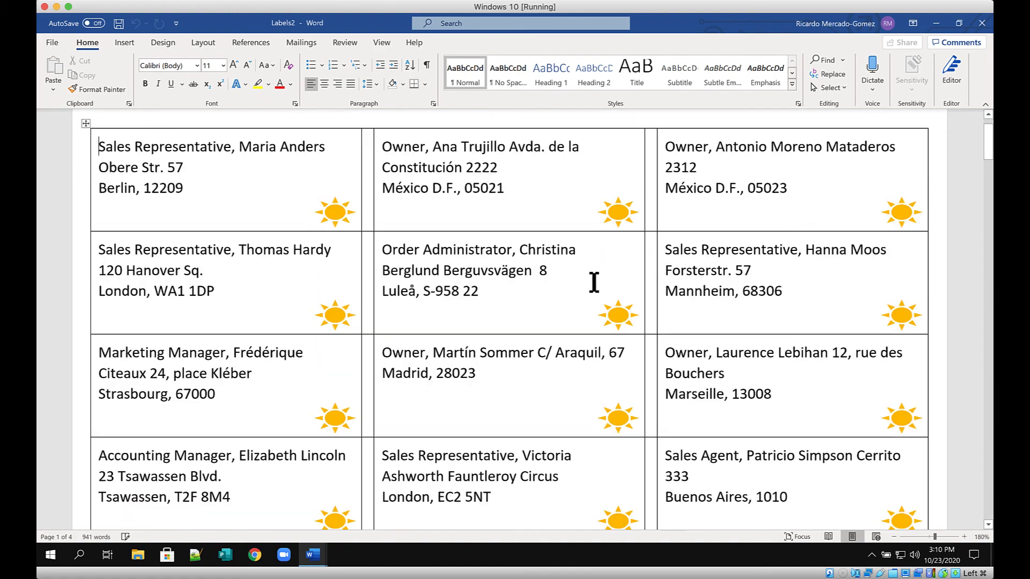
scroll(593, 283, down, 17)
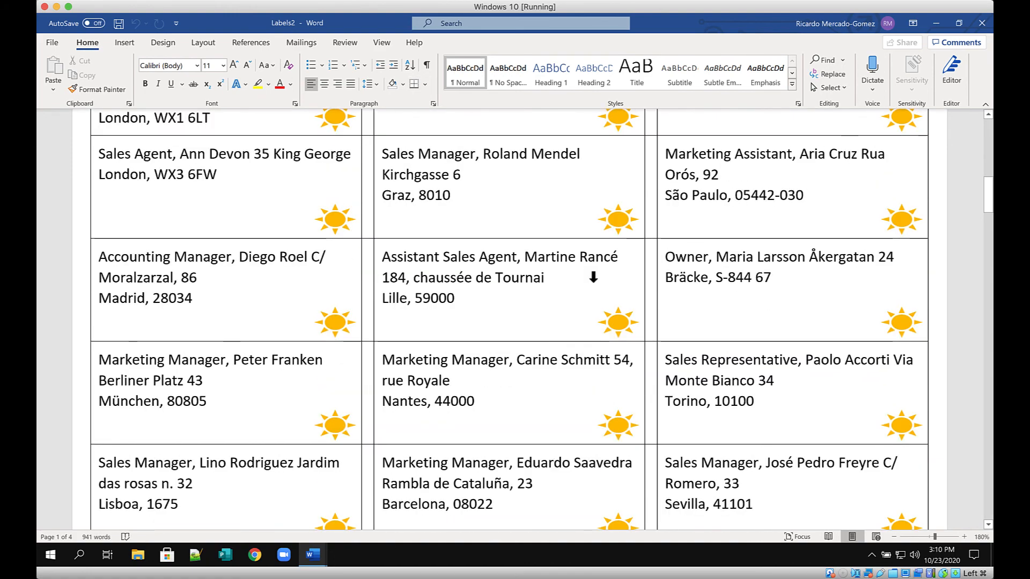
scroll(593, 283, down, 15)
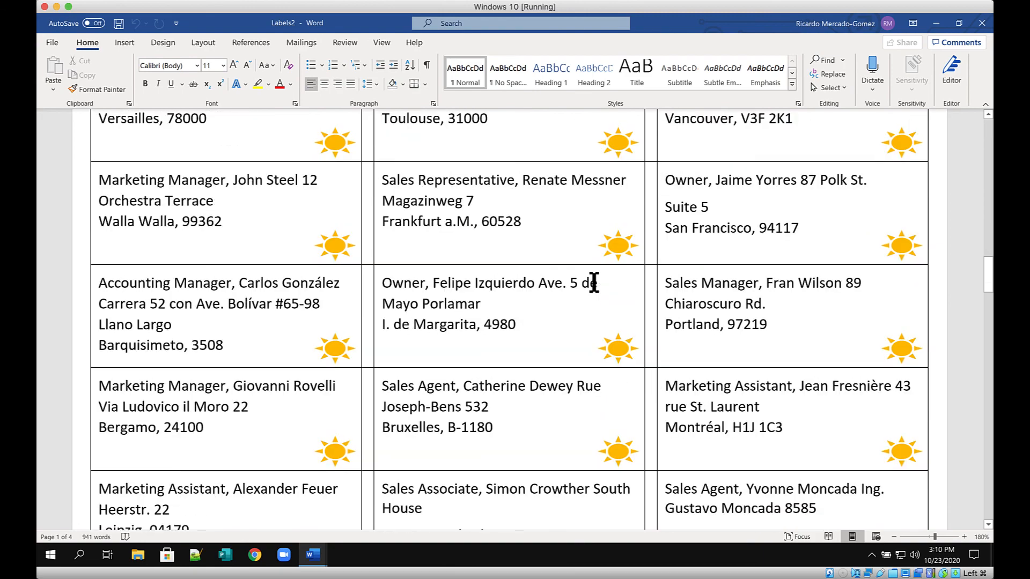
scroll(594, 283, down, 16)
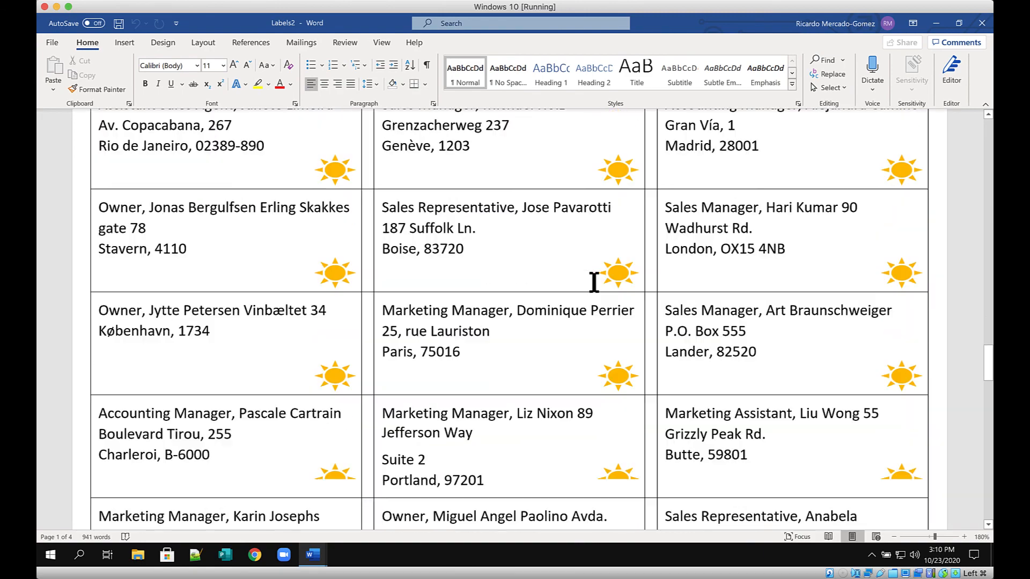
scroll(593, 283, down, 15)
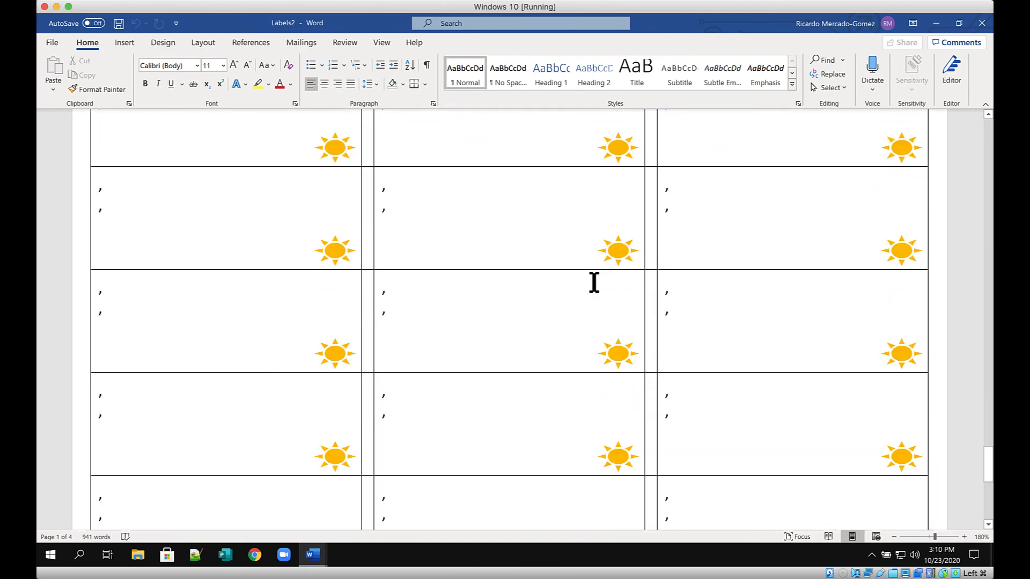
scroll(593, 283, down, 3)
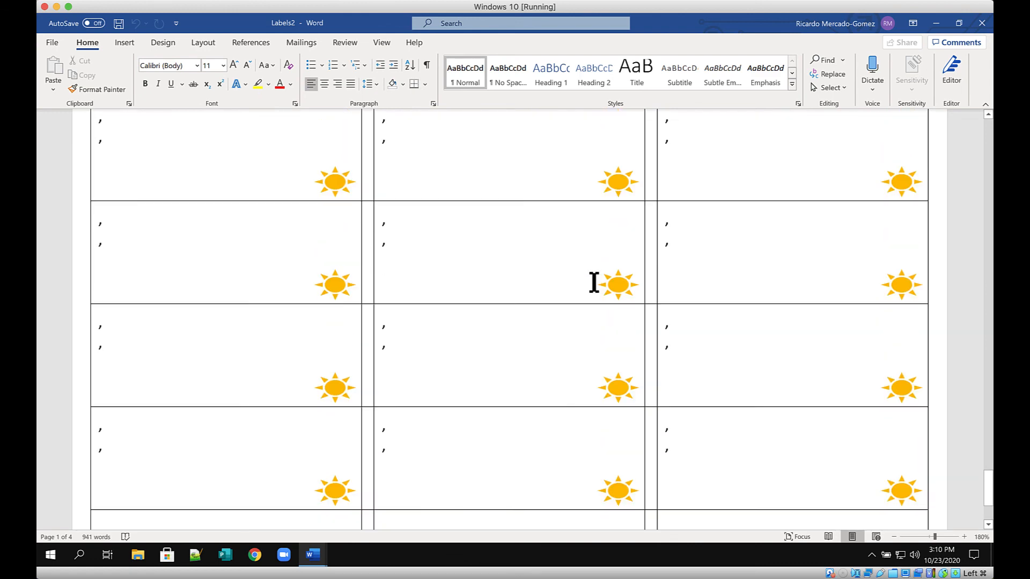
scroll(593, 282, up, 10)
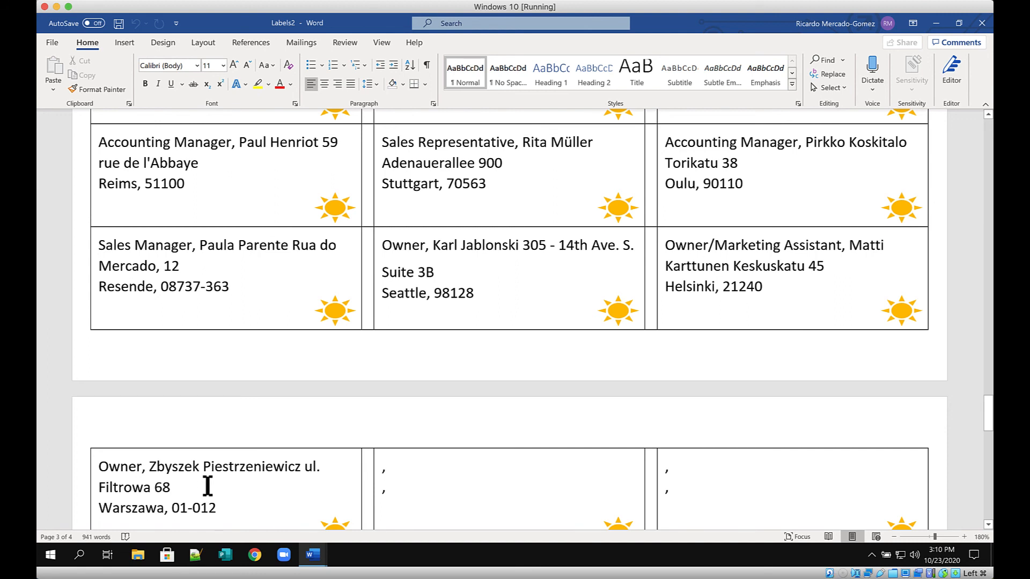
scroll(202, 490, down, 3)
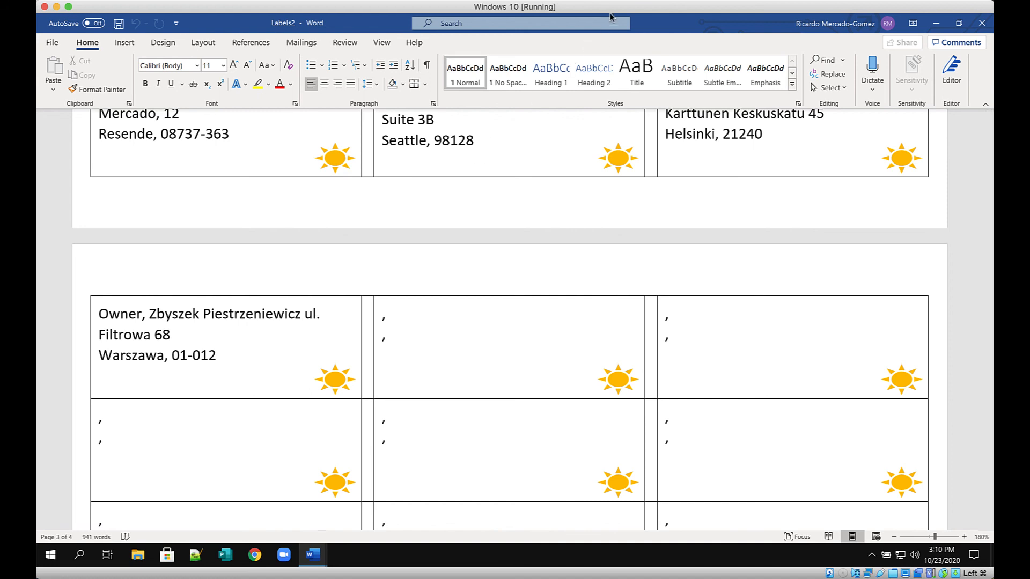
click(646, 2)
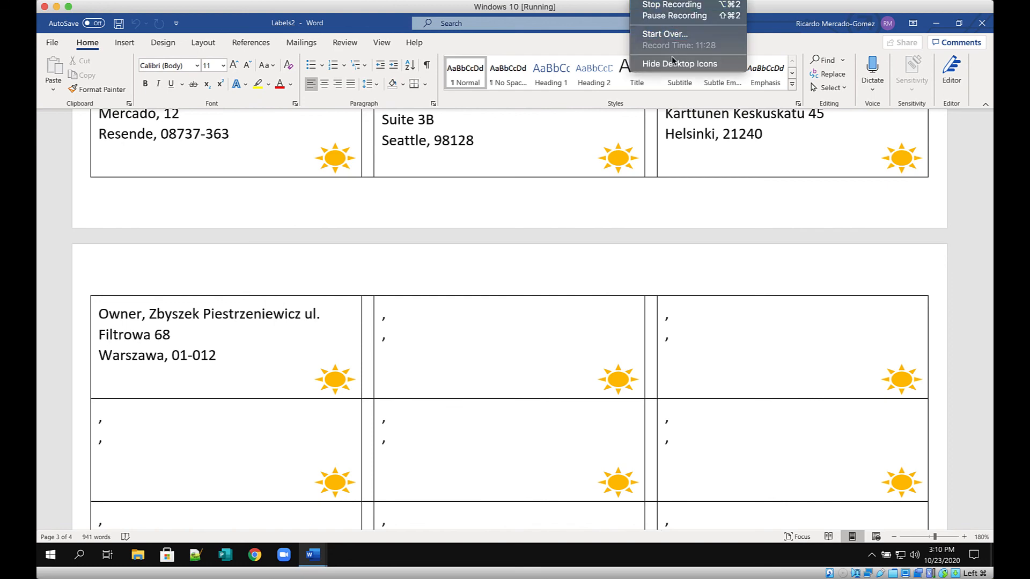